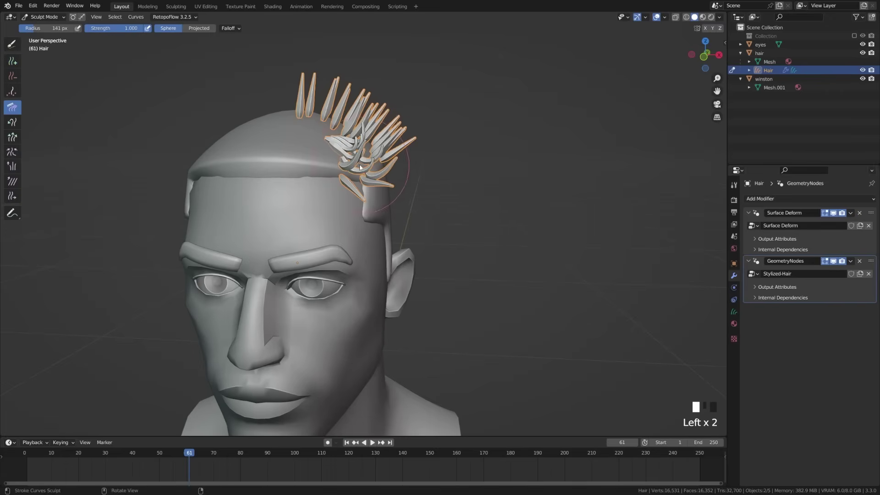
Comb the front upright hair strands down and set the brush falloff to Projected
drag(362, 78, 348, 114)
click(199, 28)
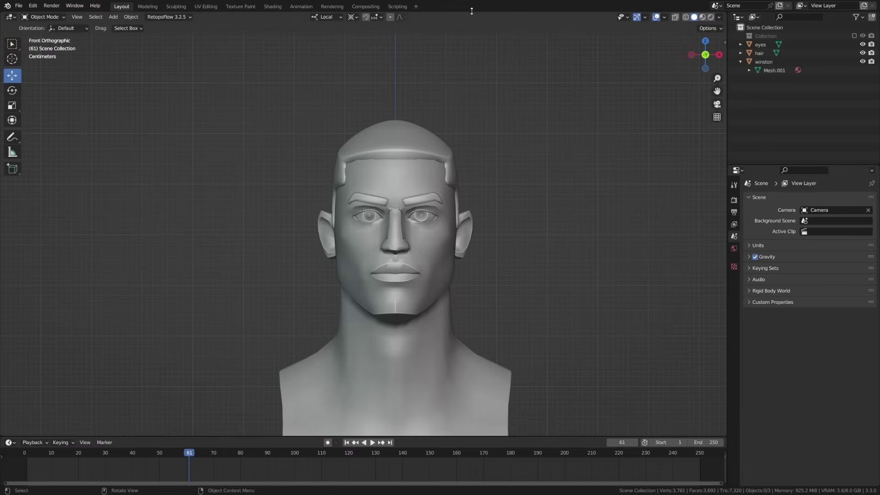
Select the hair mesh and add an Empty Hair curves object bound to it
click(415, 146)
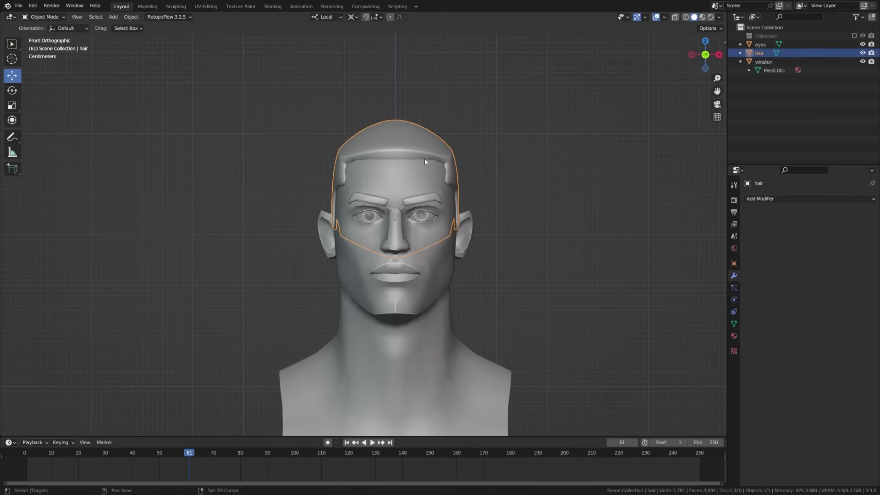
key(shift+a)
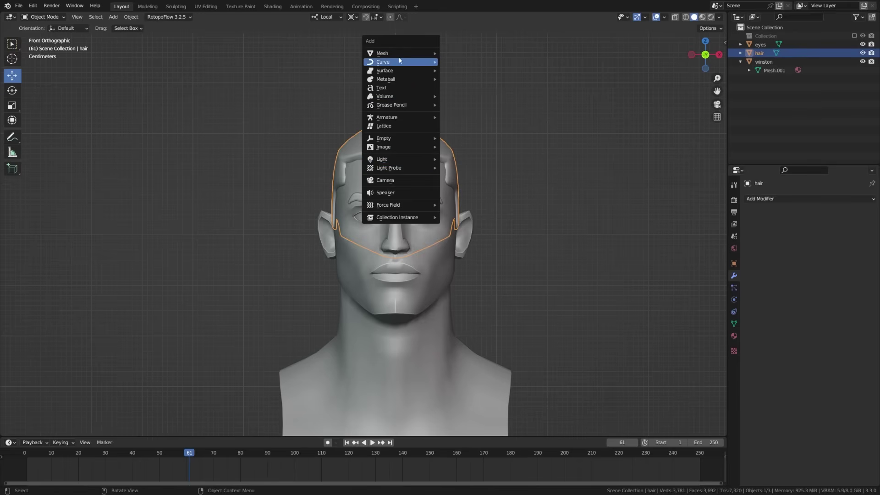
mouse_move(400, 63)
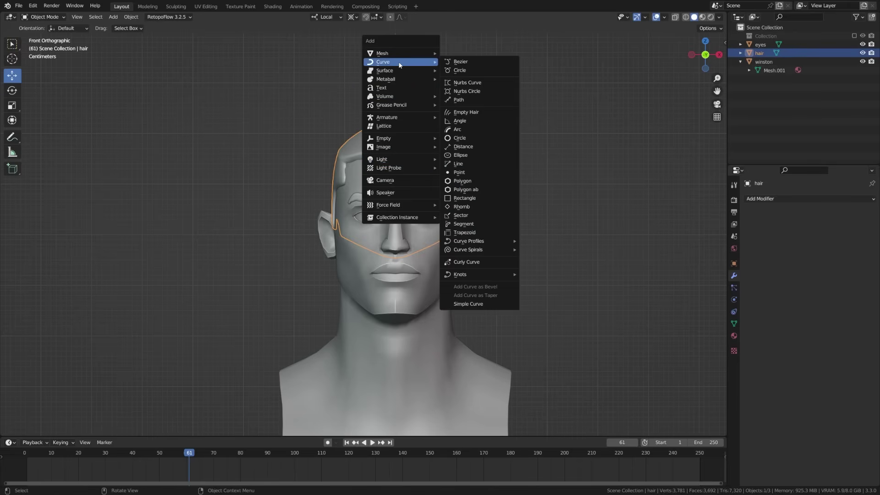
click(477, 117)
scroll(452, 242, up, 3)
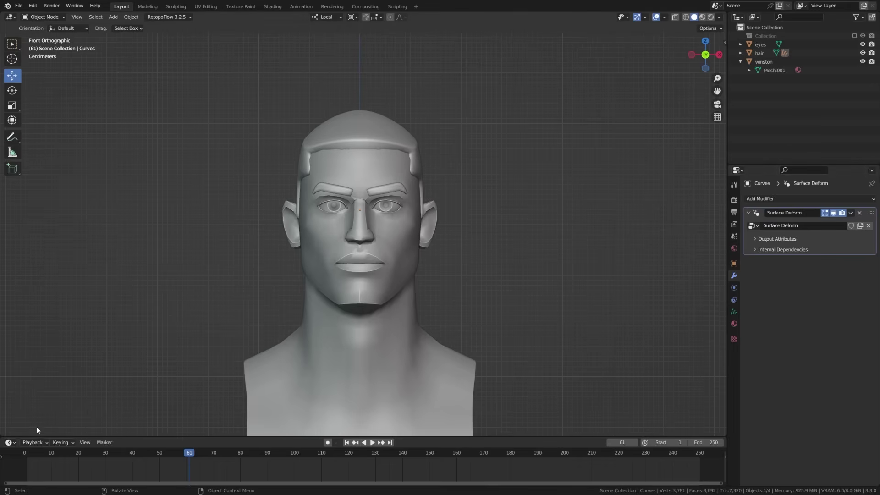
Split the 3D view and turn the lower area into a Geometry Node Editor
drag(3, 434, 19, 310)
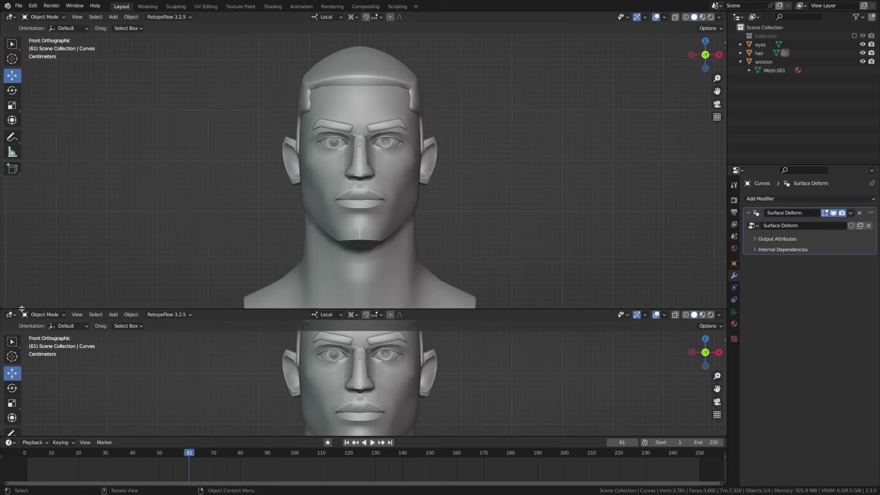
click(10, 314)
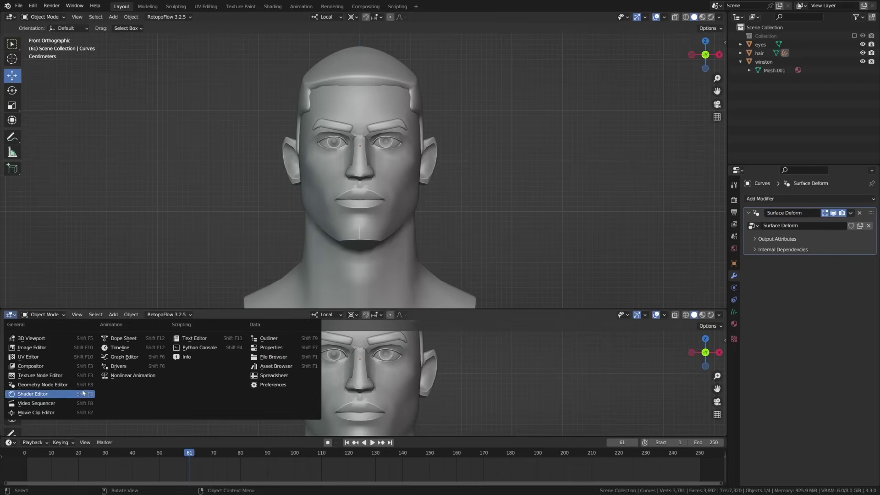
click(44, 385)
scroll(295, 369, up, 5)
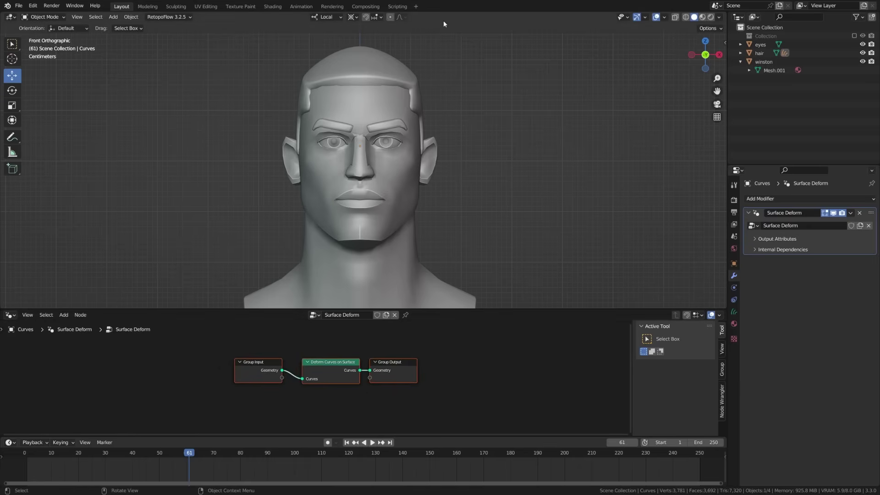
Switch the curves object into Sculpt Mode with the head lower in view
key(ctrl+Tab)
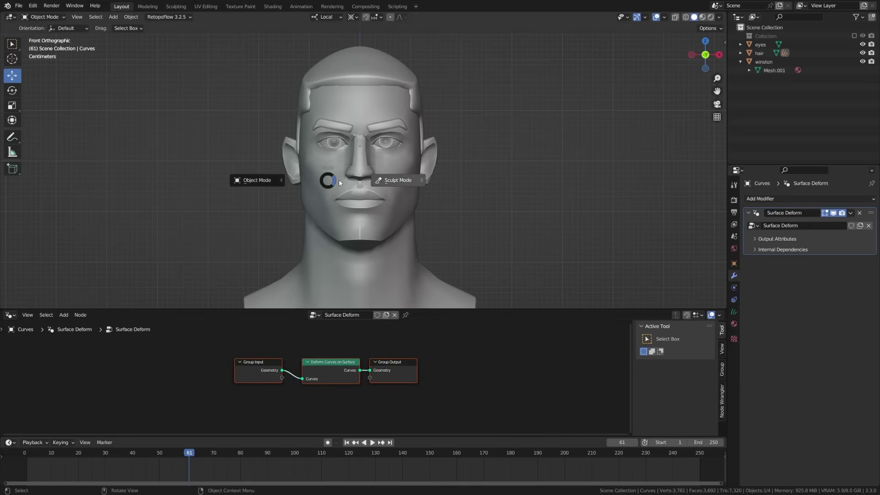
click(402, 183)
shift+middle_drag(356, 142, 327, 199)
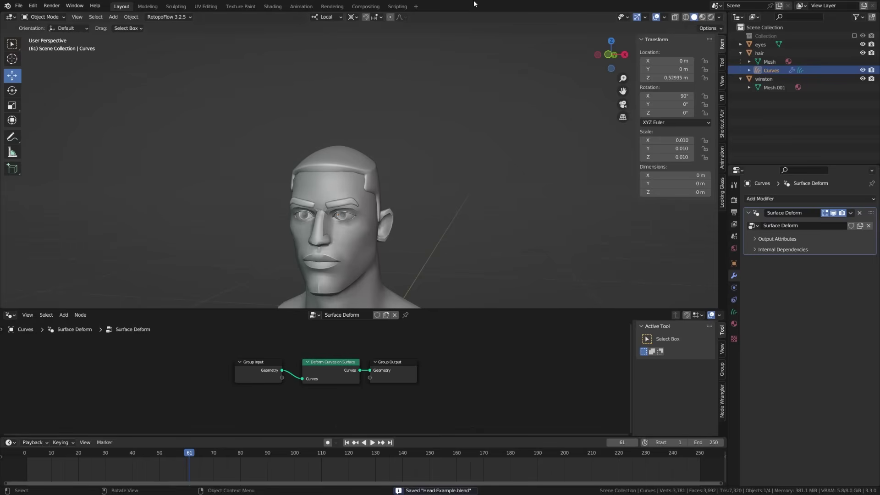
Rename the Curves object to 'Hair' in the Outliner
middle_drag(349, 220, 255, 244)
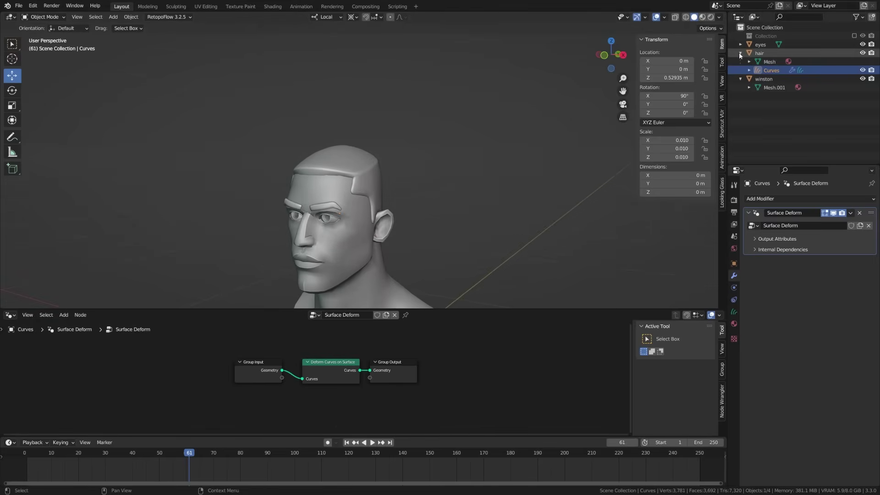
double_click(771, 70)
text(AH)
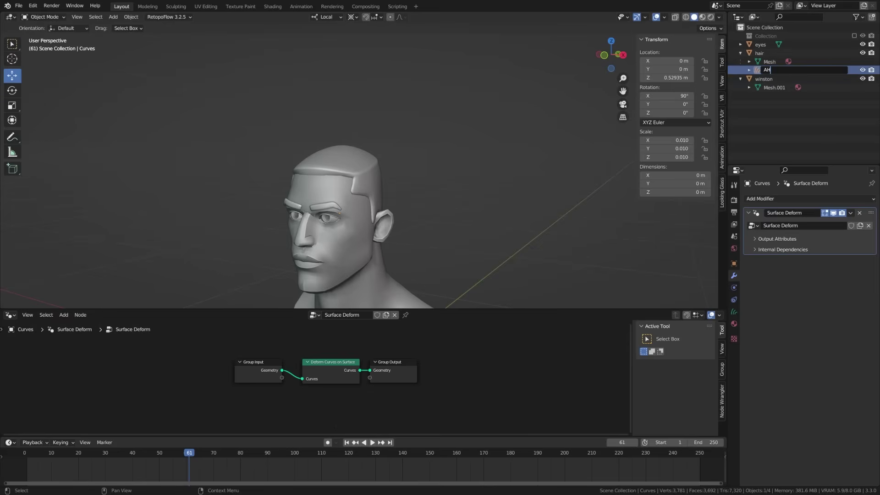
key(BackSpace)
text(Hai)
key(Return)
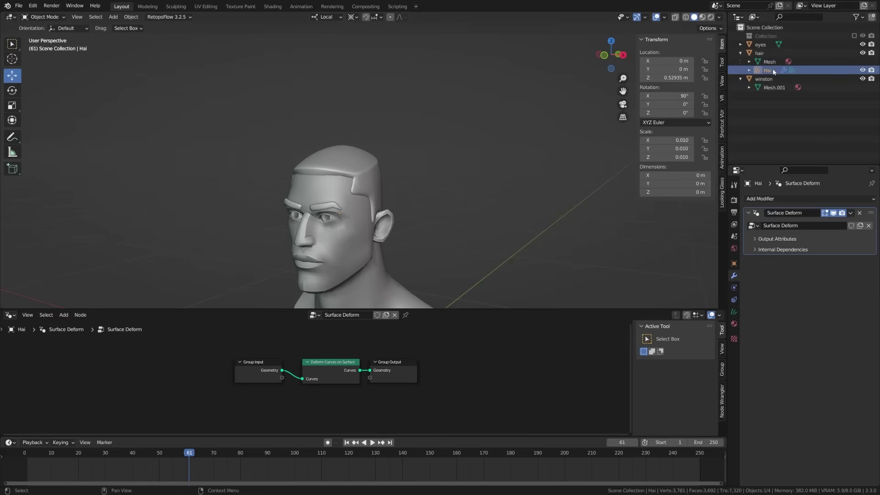
double_click(773, 71)
text(r)
key(Return)
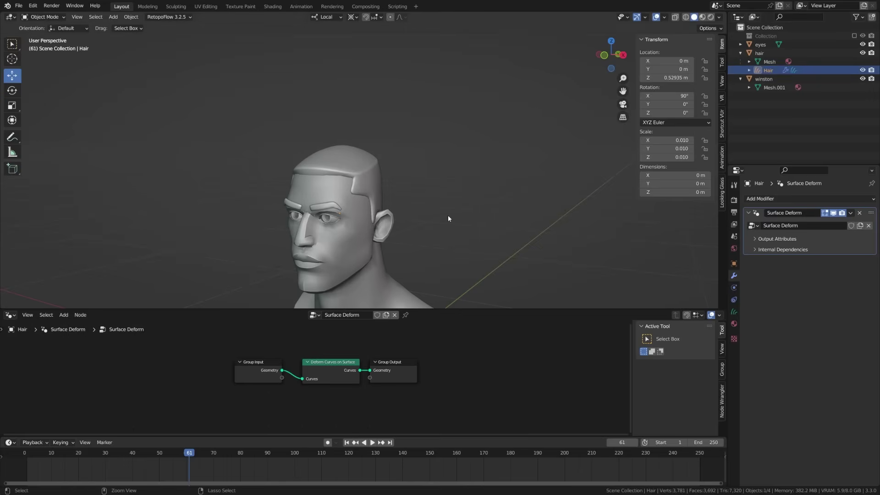
Save the file with Ctrl+S and reselect the Hair object for a mode change
key(ctrl+s)
middle_drag(406, 229, 328, 194)
click(328, 195)
key(ctrl+Tab)
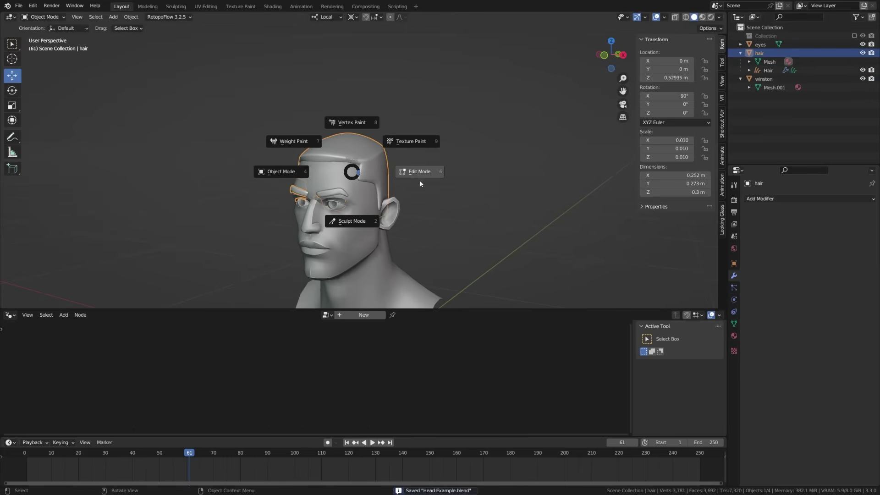
Select Hair and switch it into Sculpt Mode
click(758, 69)
key(ctrl+Tab)
click(447, 188)
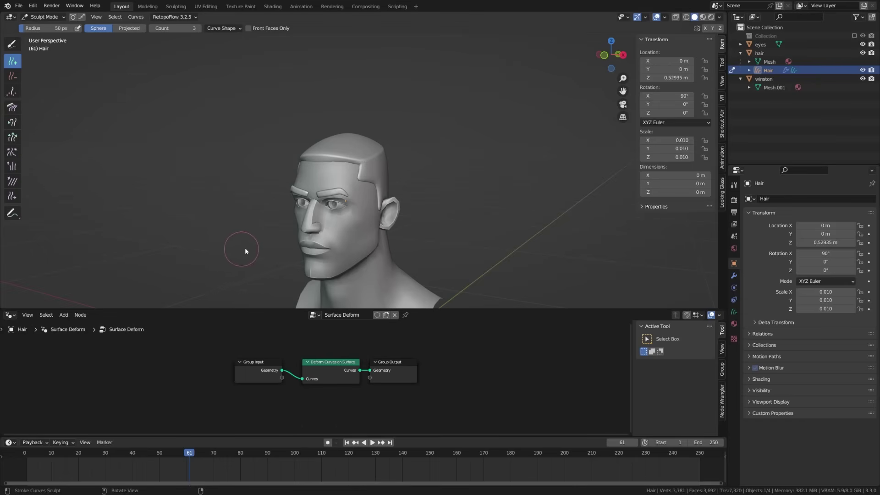
Review Hair's Curves data surface settings and custom properties, then its modifier stack
click(735, 313)
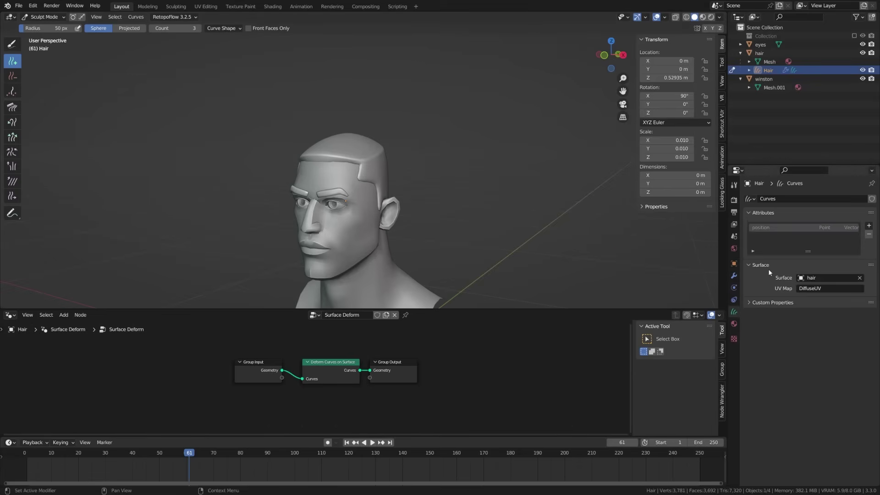
click(774, 302)
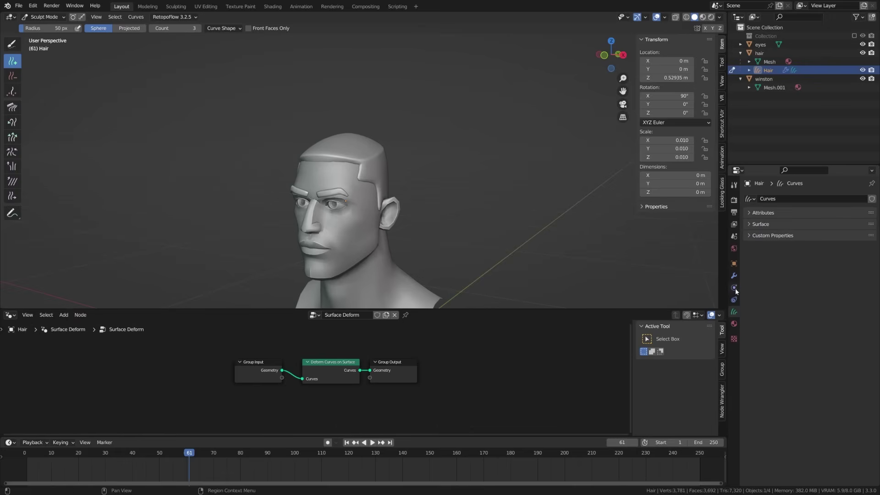
click(737, 274)
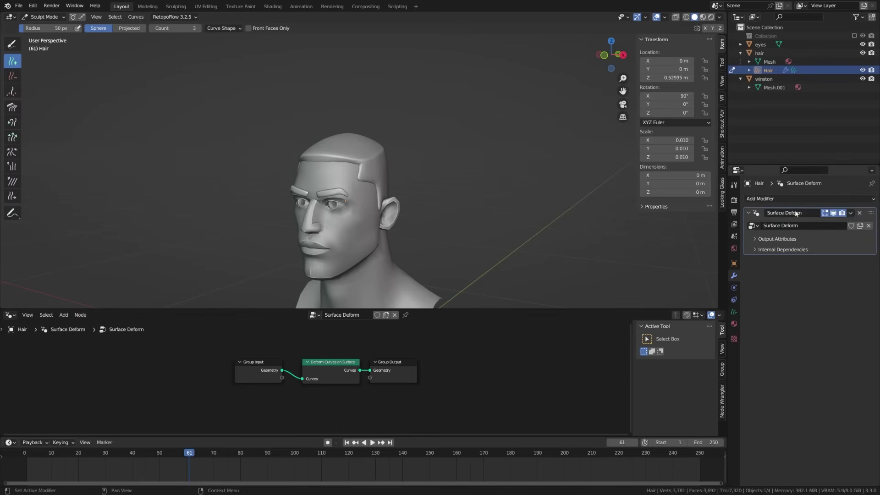
click(774, 199)
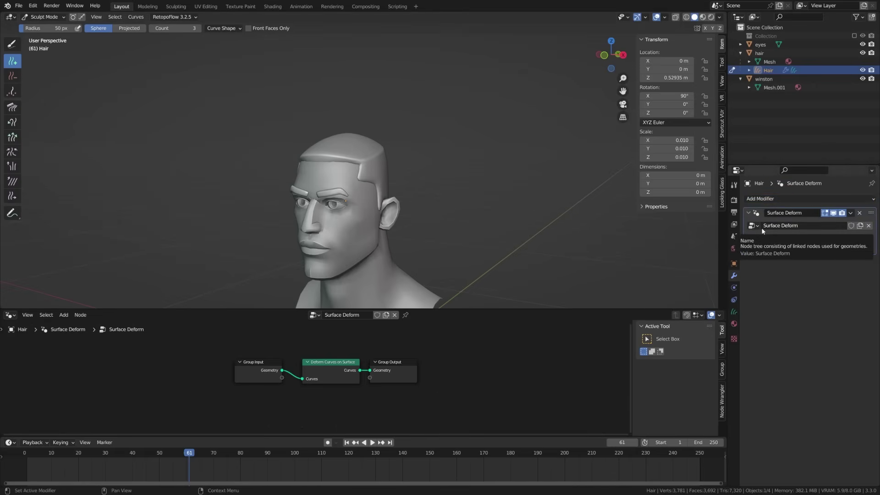
Add a Geometry Nodes modifier to Hair, keeping its default name
click(771, 198)
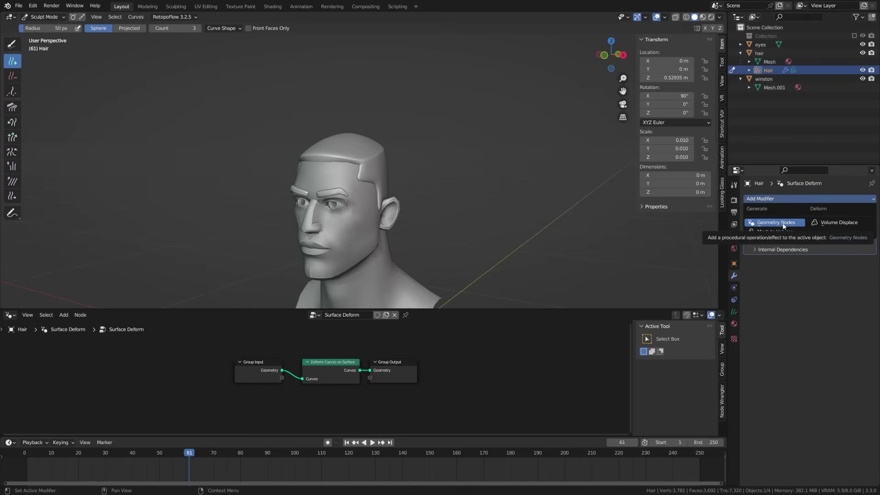
click(783, 222)
double_click(800, 261)
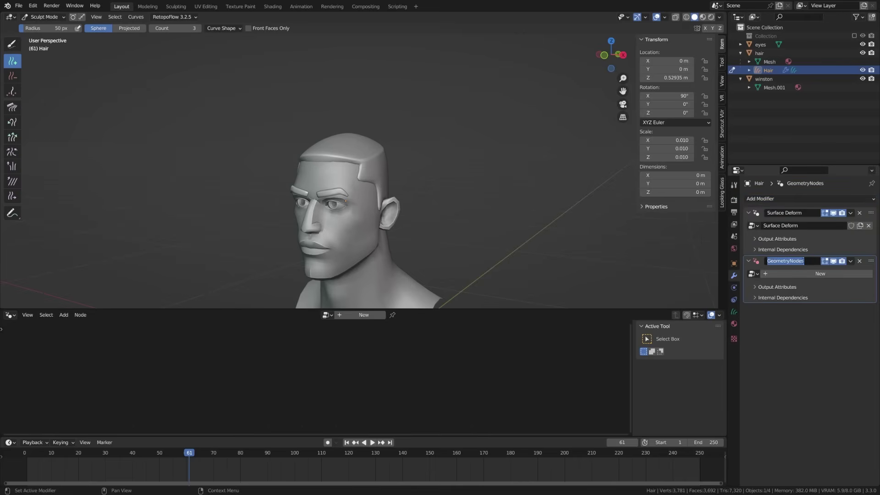
key(Return)
Create a new node group for the modifier named 'Stylized-Hair'
click(820, 273)
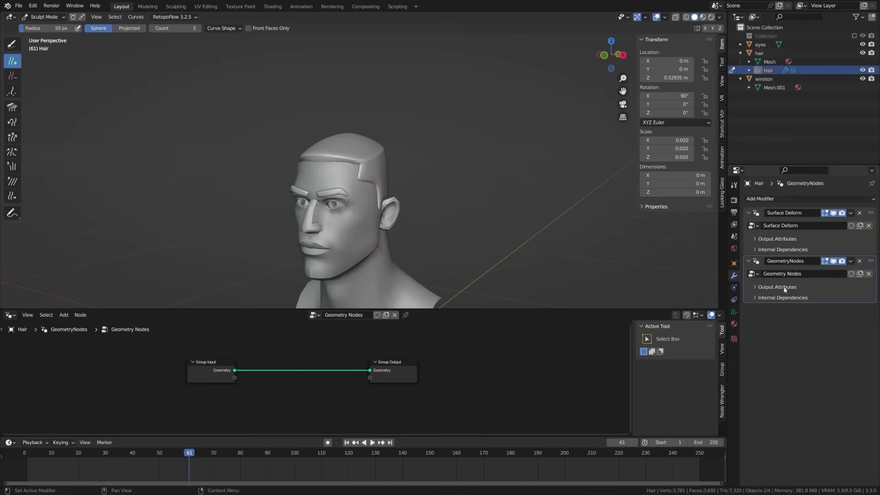
double_click(788, 274)
text(S)
text(tylized-Hair)
key(Return)
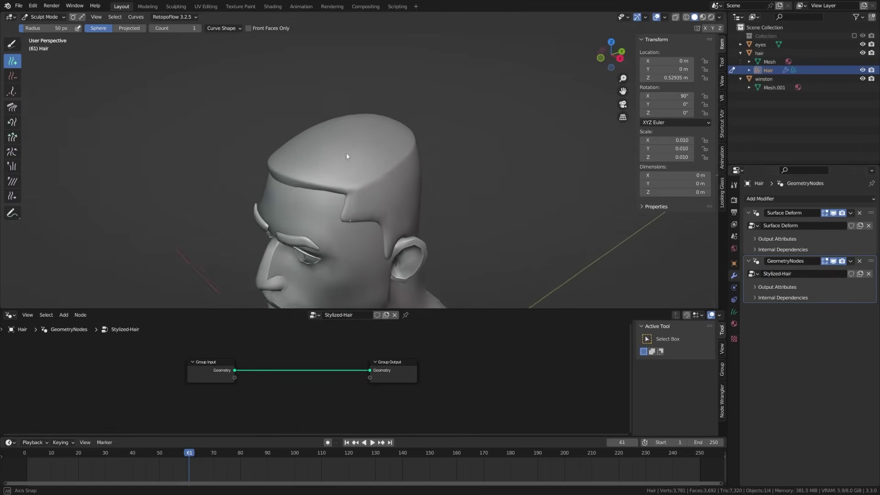
middle_drag(345, 153, 333, 143)
Add a single upright hair strand on top of the head with the Add brush
middle_drag(335, 108, 310, 153)
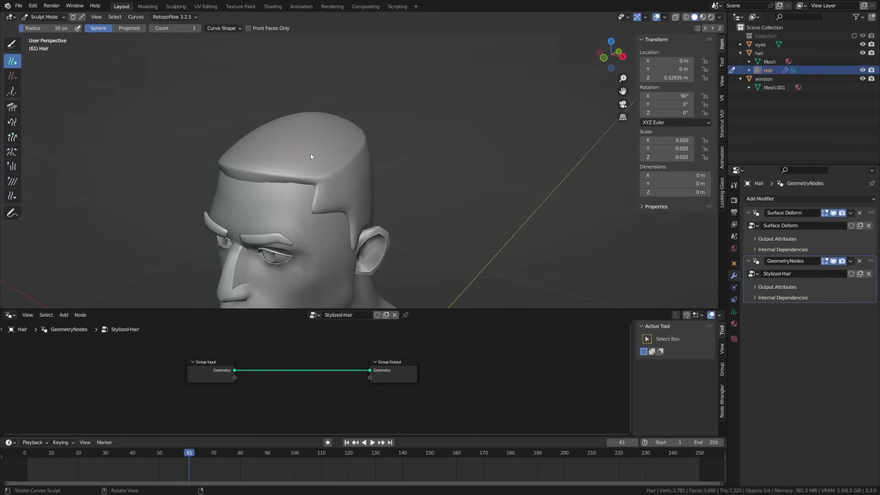
click(285, 123)
middle_drag(282, 158, 246, 145)
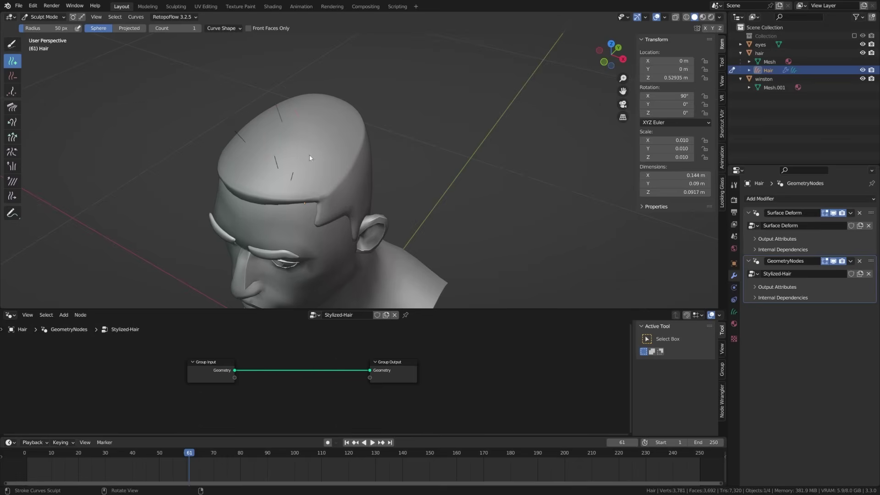
middle_drag(317, 168, 277, 148)
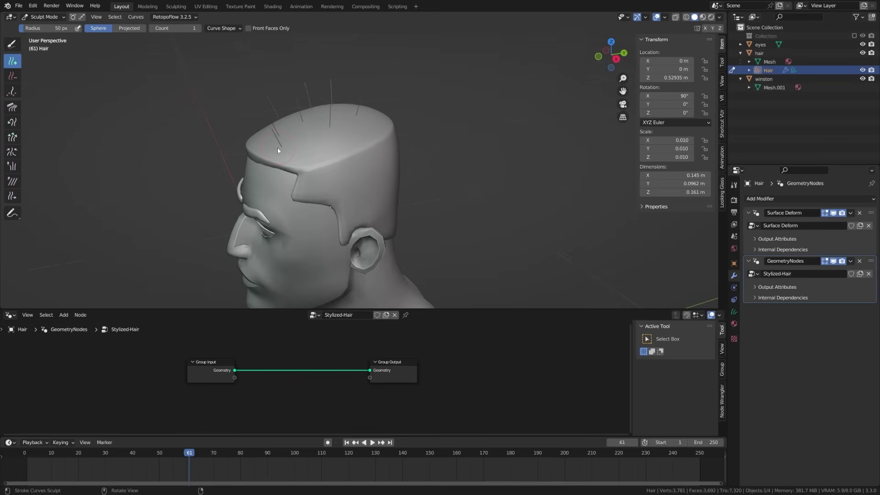
scroll(277, 148, up, 5)
middle_drag(298, 194, 334, 196)
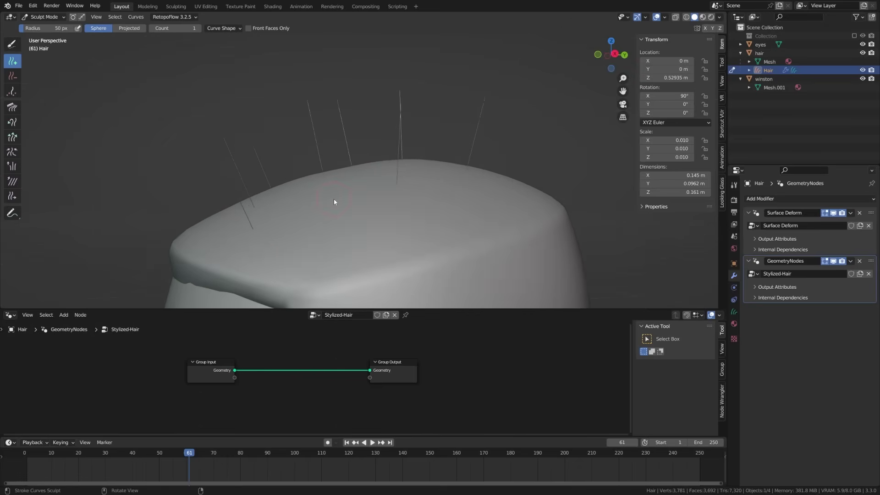
middle_drag(340, 237, 346, 237)
Spread the nodes apart, moving Group Input left and Group Output right
drag(218, 359, 161, 360)
drag(387, 363, 443, 366)
drag(159, 363, 152, 362)
middle_drag(236, 405, 208, 387)
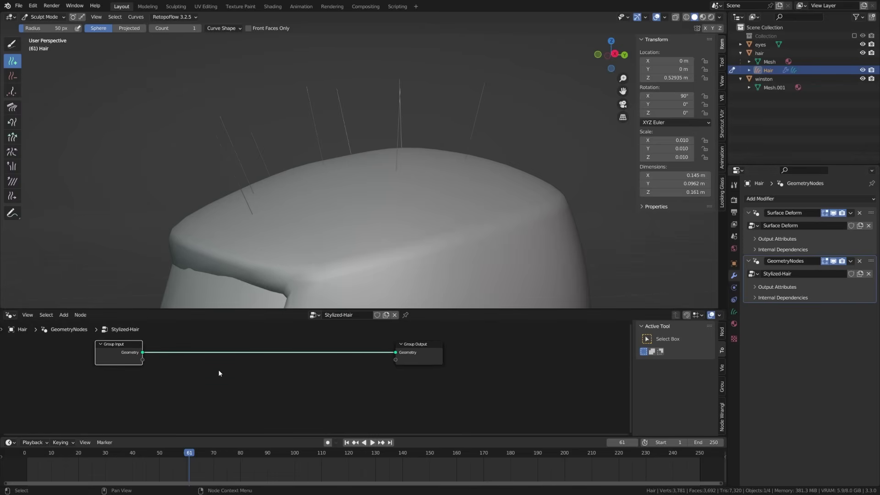
Insert a Set Curve Radius node on the Group Input–Output link
click(224, 385)
key(shift+a)
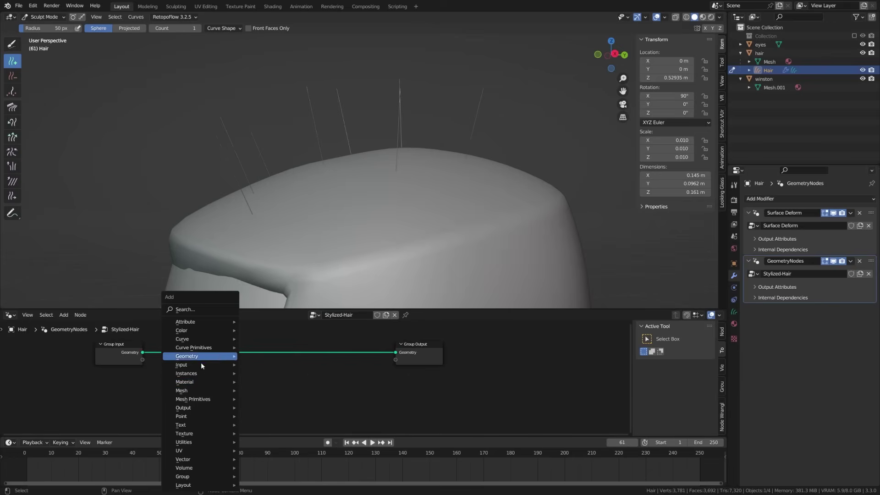
click(213, 310)
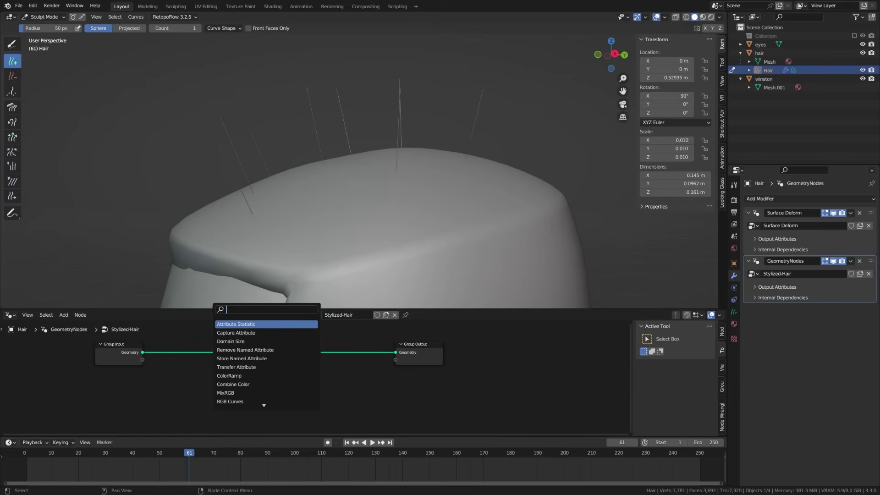
text(sert)
key(BackSpace)
key(BackSpace)
text(t curve)
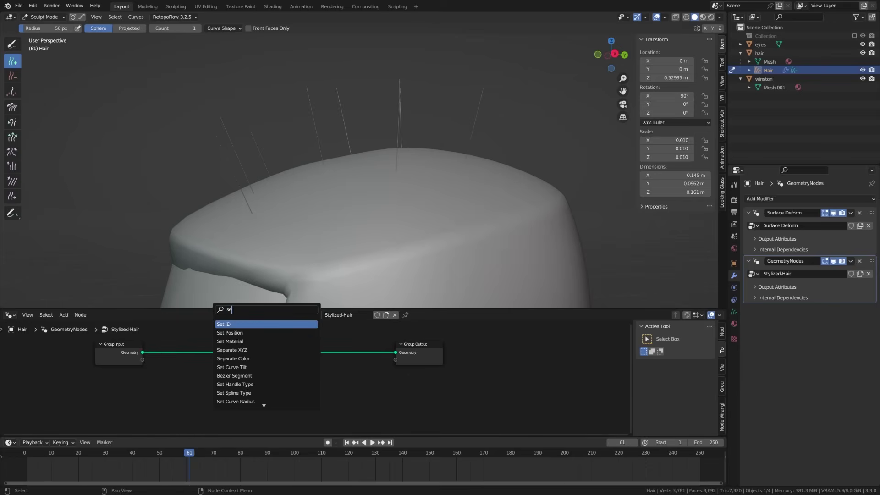
key(Return)
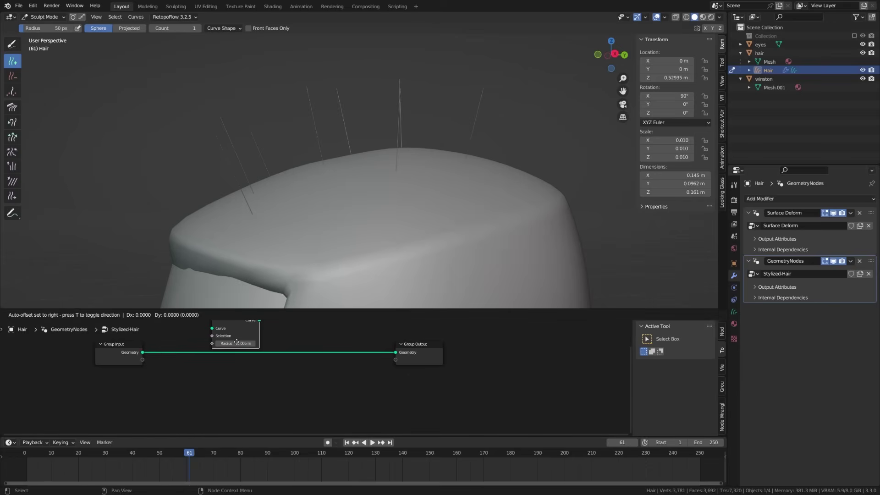
key(Return)
key(n)
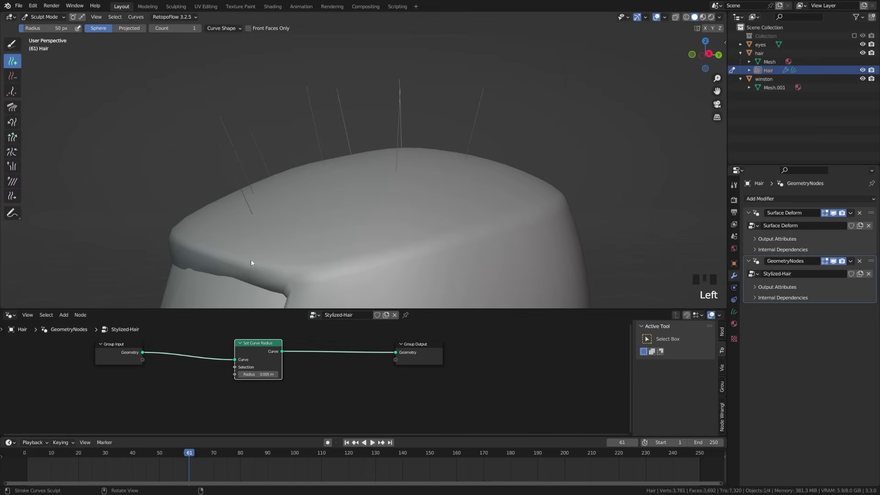
Add a Curve to Mesh node before Group Output with Fill Caps enabled
key(shift+a)
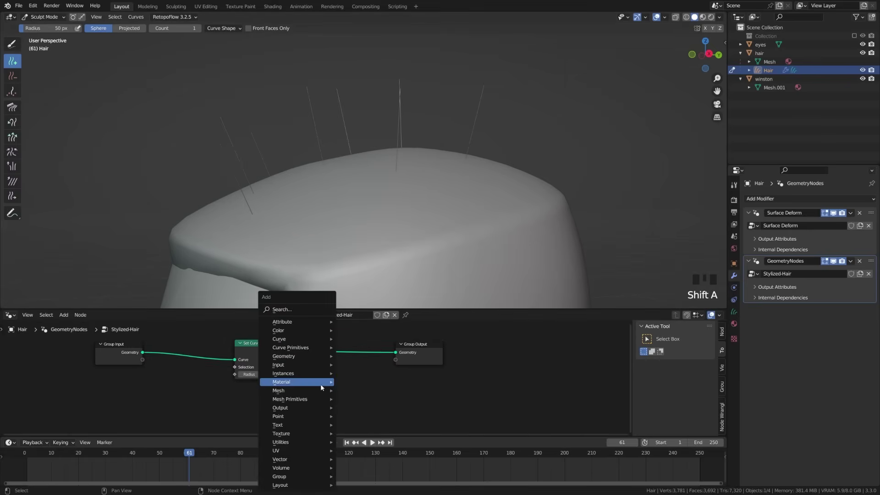
click(306, 310)
text(curv)
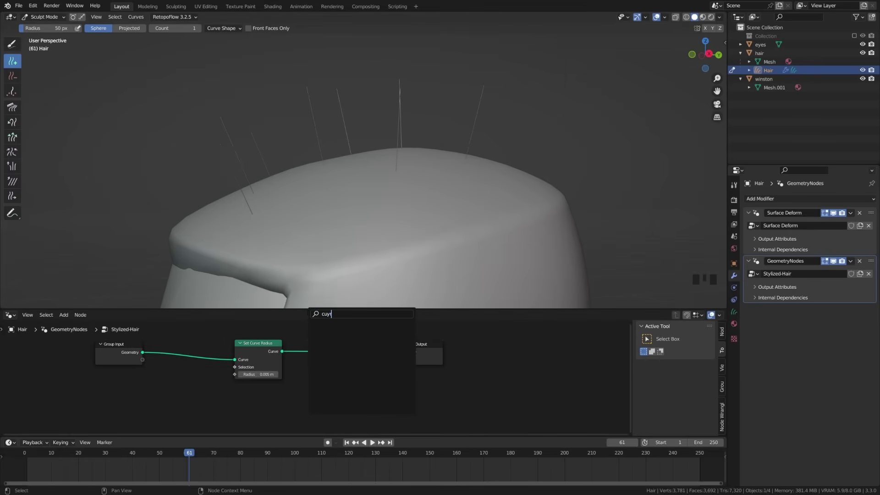
key(BackSpace)
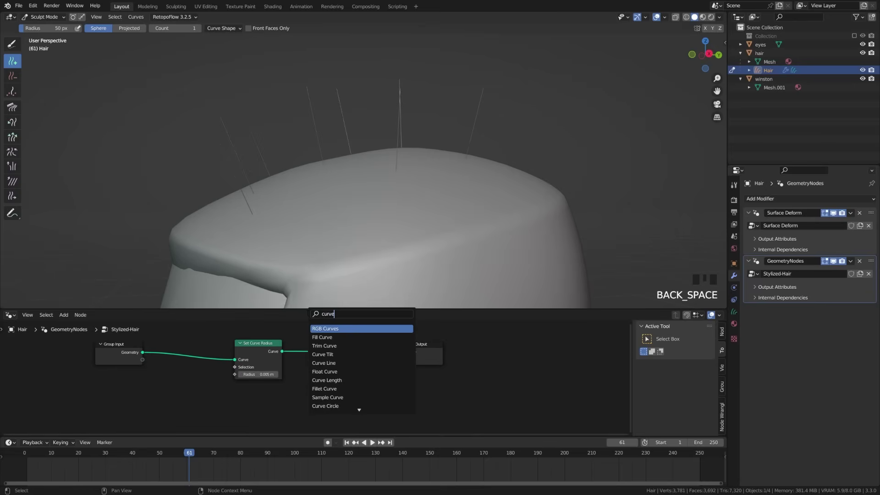
text(to)
key(Return)
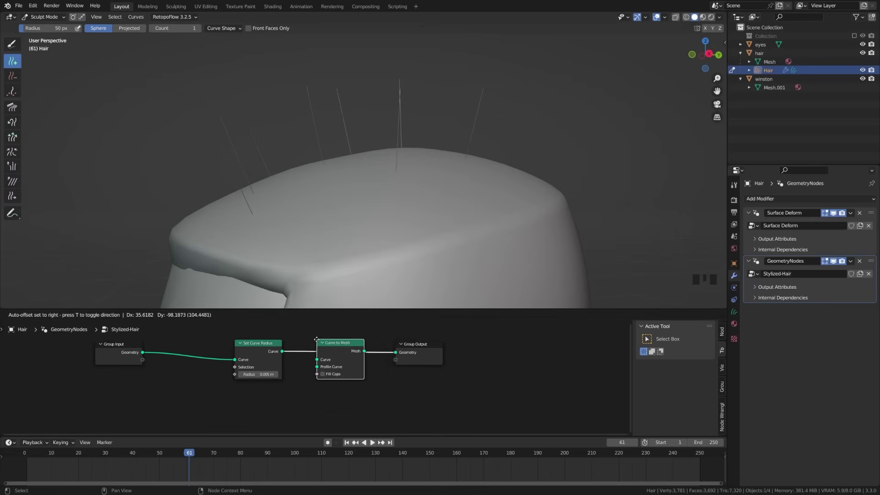
click(316, 340)
click(429, 349)
click(329, 374)
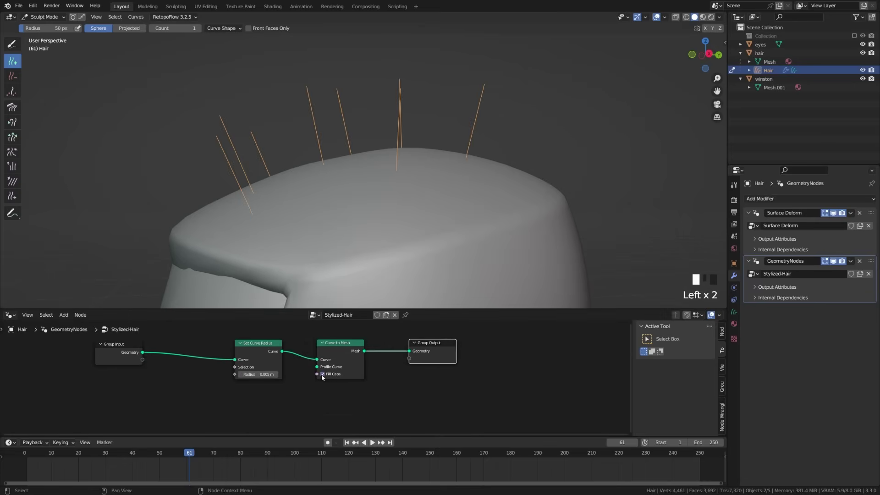
Tidy the node layout, spacing Set Curve Radius, Curve to Mesh and Group Output
shift+middle_drag(293, 261, 281, 246)
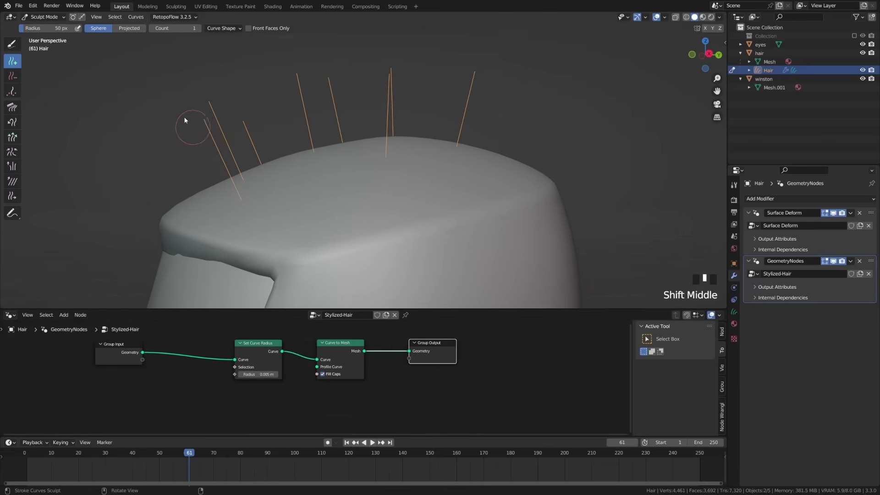
shift+middle_drag(242, 383, 165, 366)
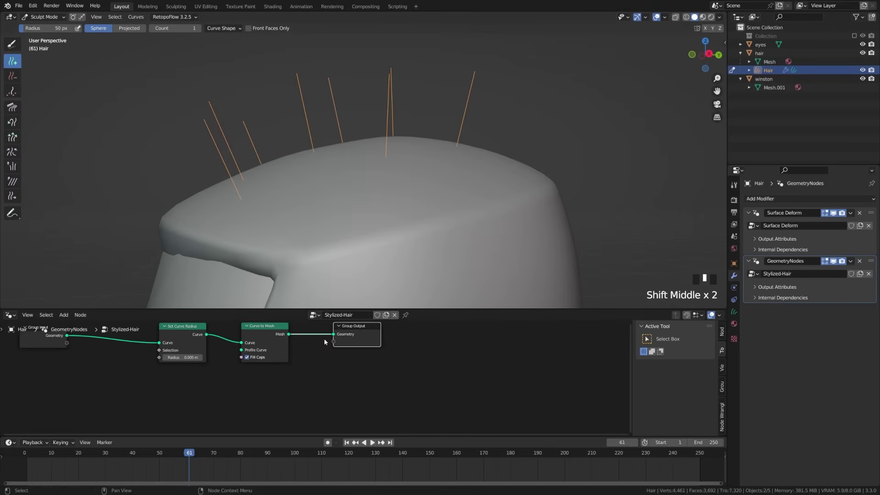
drag(369, 331, 425, 330)
middle_drag(211, 367, 252, 411)
drag(423, 358, 409, 357)
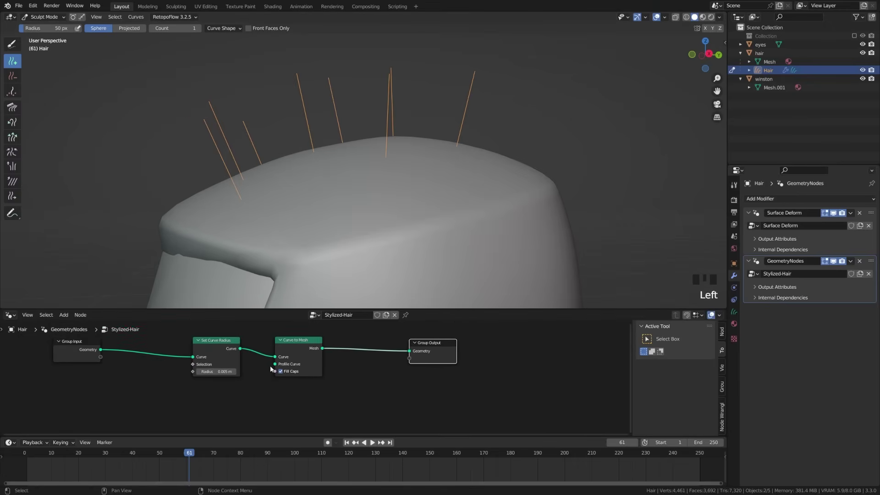
drag(234, 342, 225, 338)
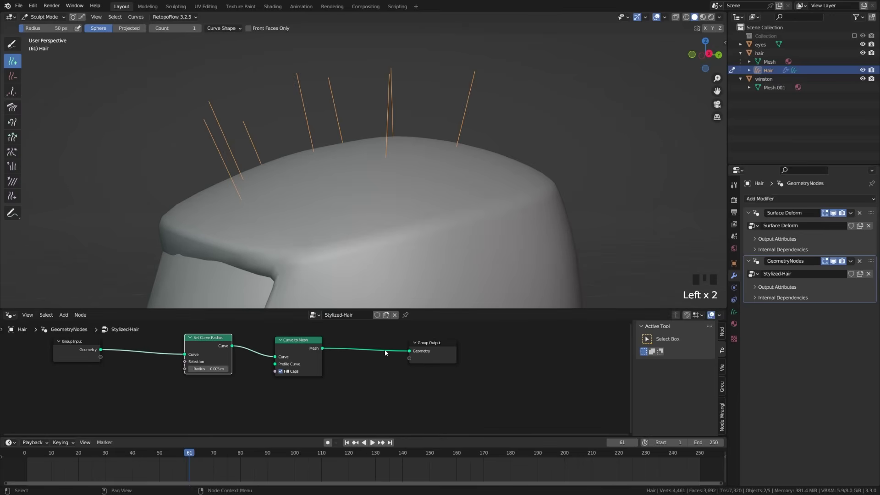
drag(300, 345, 306, 342)
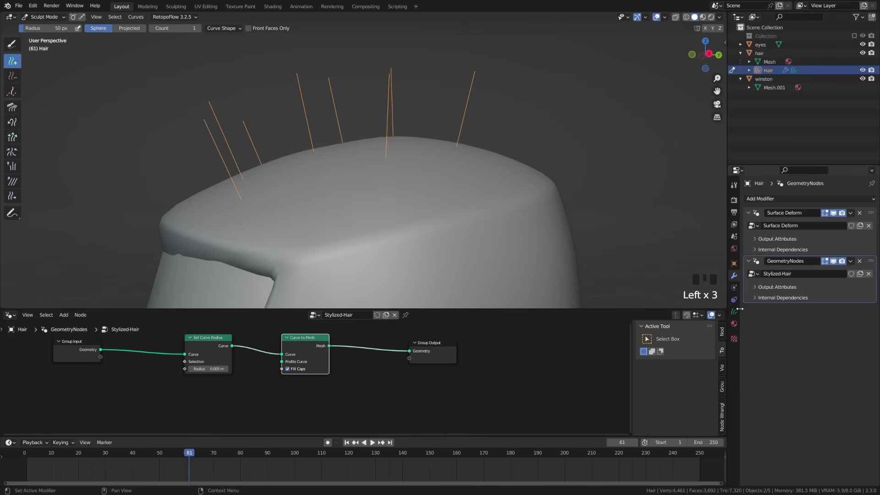
Add a Curve Circle node and connect it to Curve to Mesh's Profile Curve input
drag(437, 345, 378, 347)
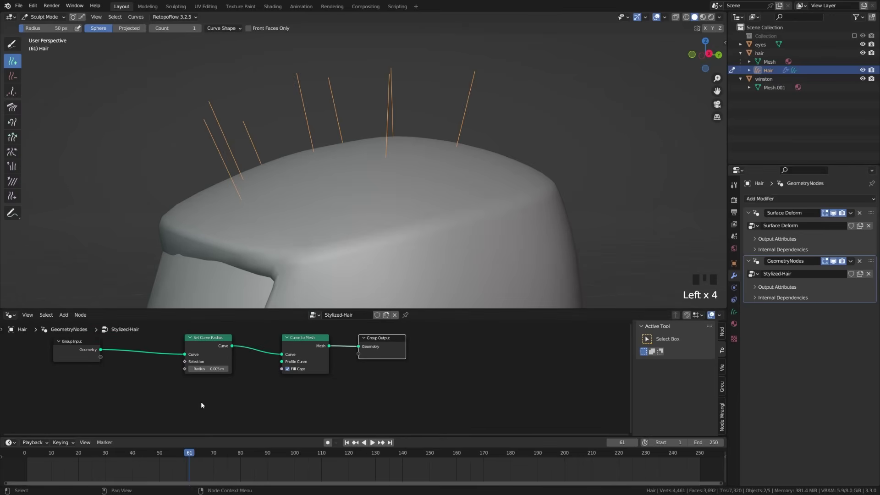
shift+middle_drag(200, 405, 216, 395)
click(217, 394)
key(shift+a)
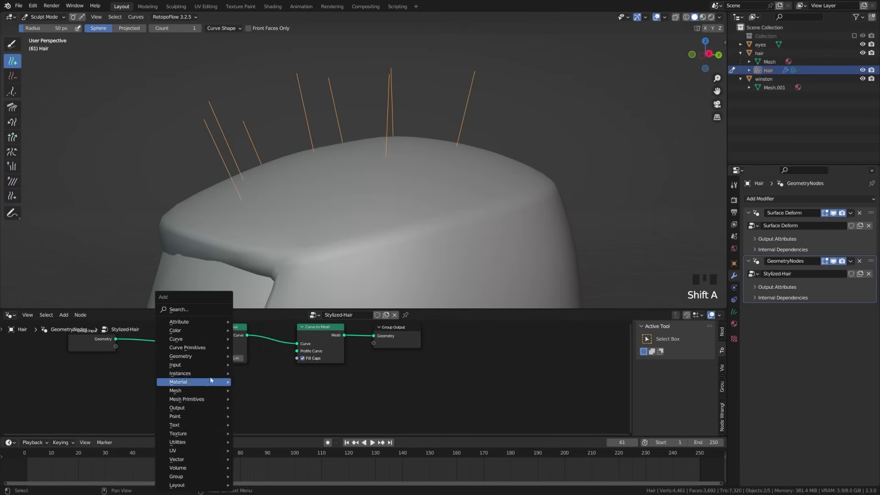
mouse_move(215, 348)
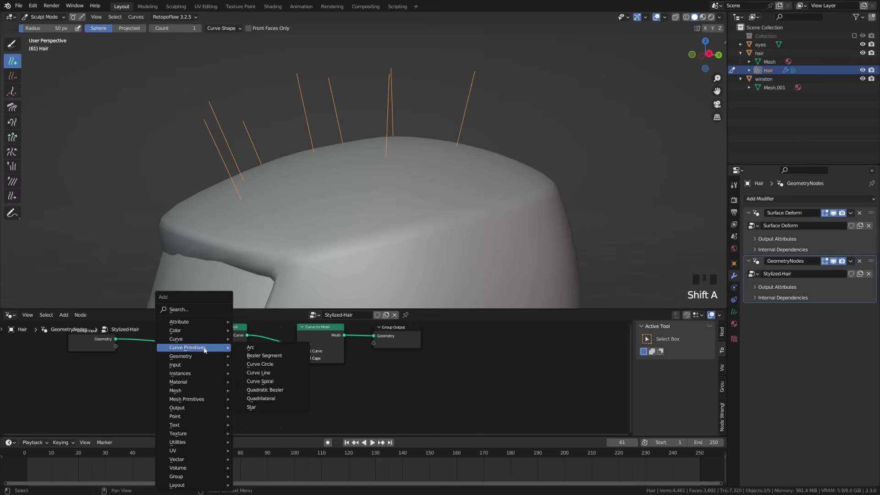
click(279, 365)
click(240, 360)
drag(249, 381, 297, 351)
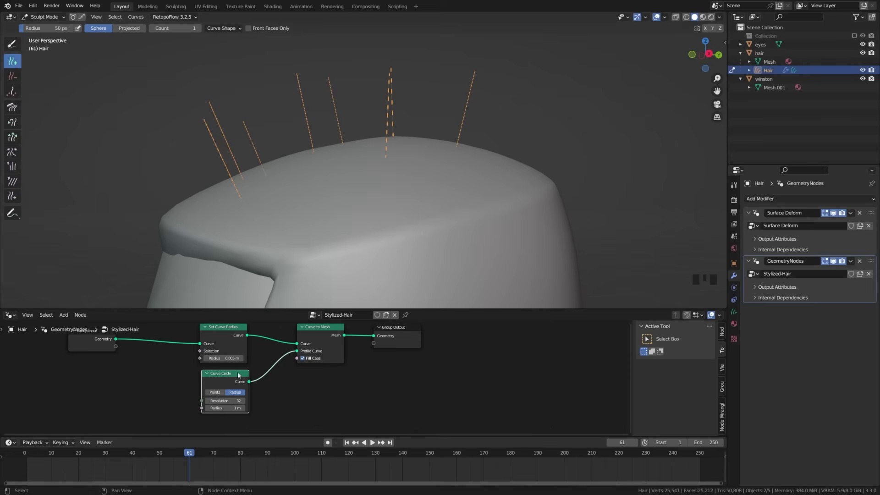
shift+middle_drag(147, 386, 180, 392)
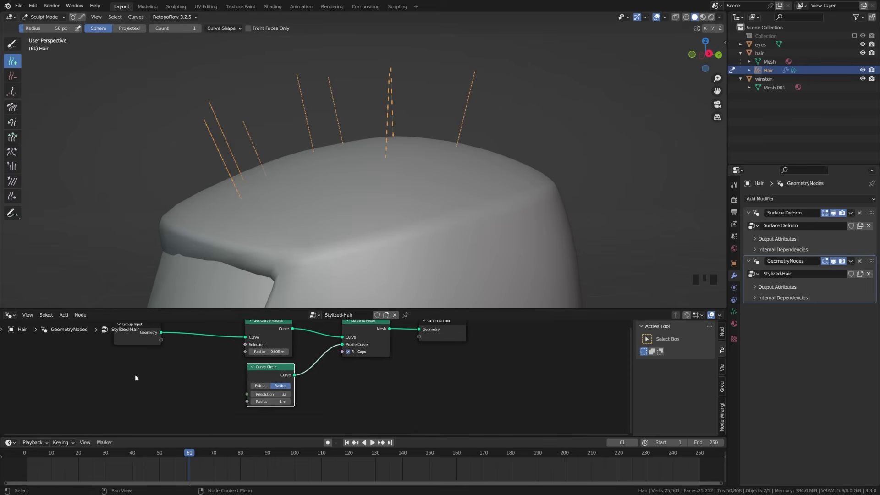
Add a Spline Parameter node and link its Factor to Set Curve Radius's Radius
key(shift+a)
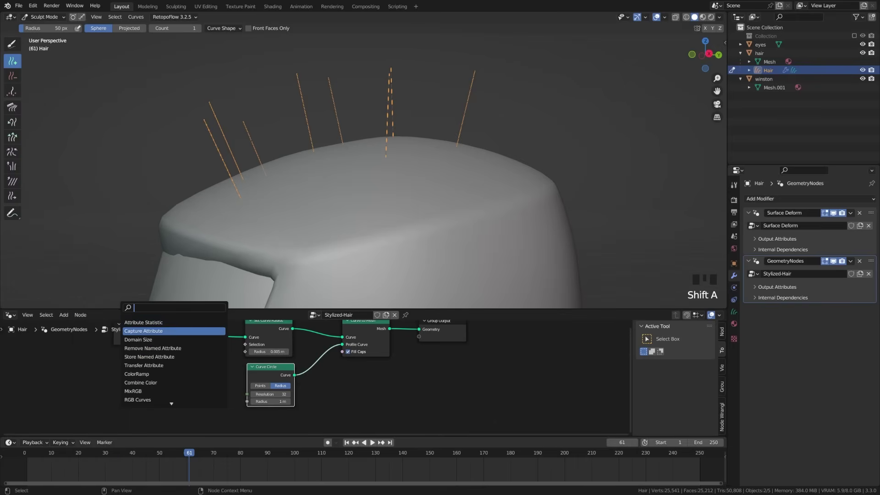
text(spline)
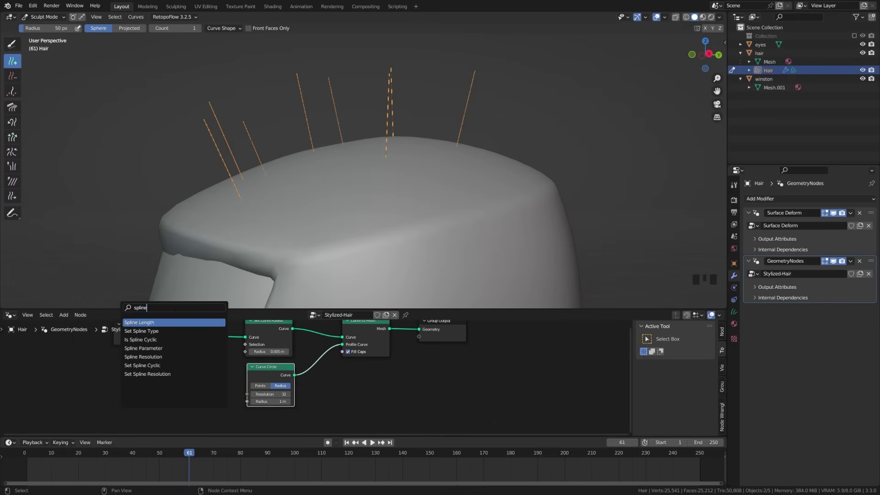
key(Down)
key(Down)
key(Return)
click(167, 380)
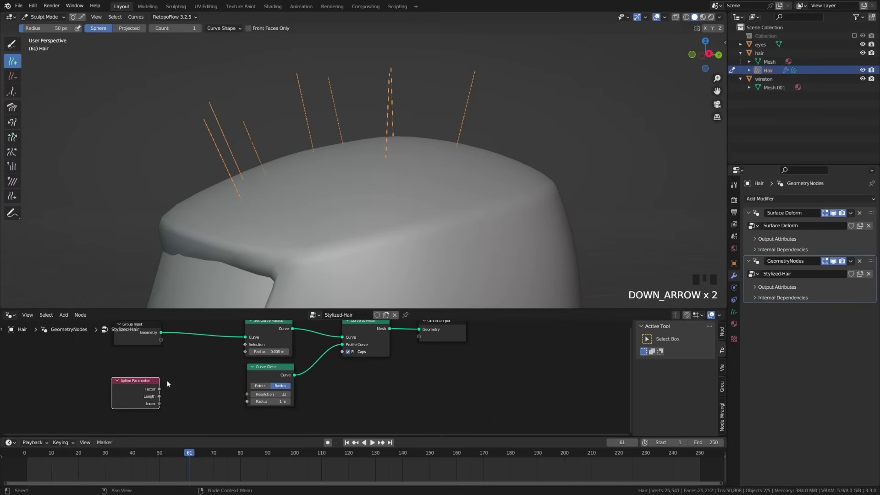
drag(159, 390, 246, 351)
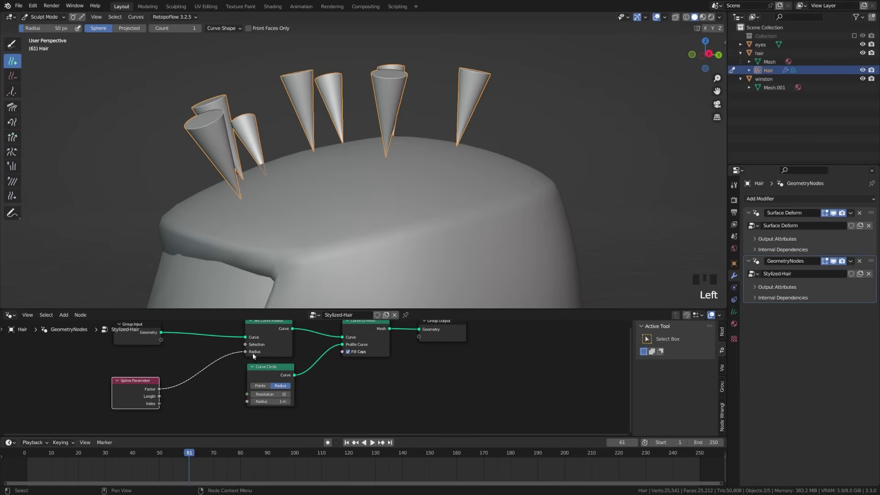
Lower the Curve Circle Radius to 0.5 m to thin the hair cones
shift+middle_drag(275, 385, 227, 434)
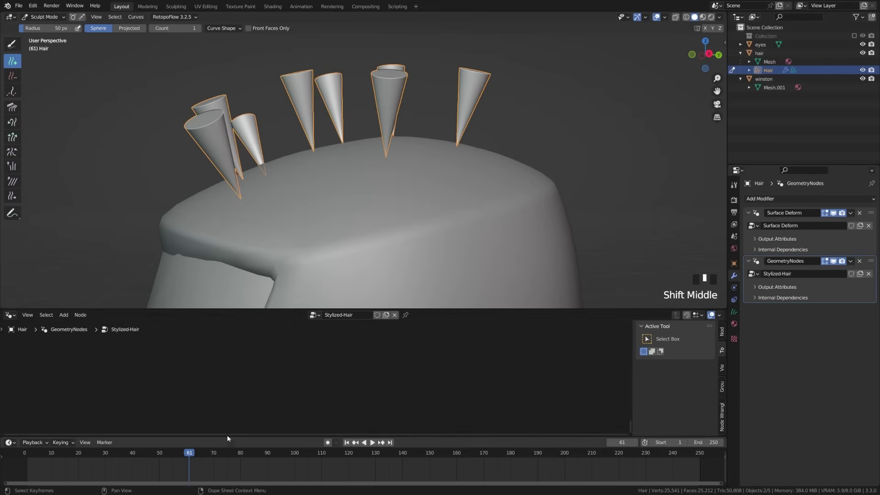
scroll(226, 382, down, 5)
scroll(227, 382, down, 6)
key(KP_Decimal)
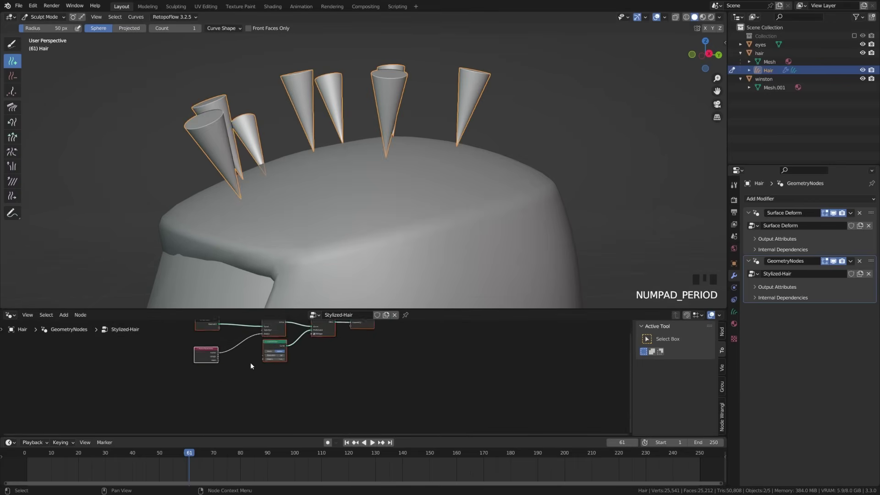
scroll(287, 381, up, 5)
shift+middle_drag(303, 395, 293, 362)
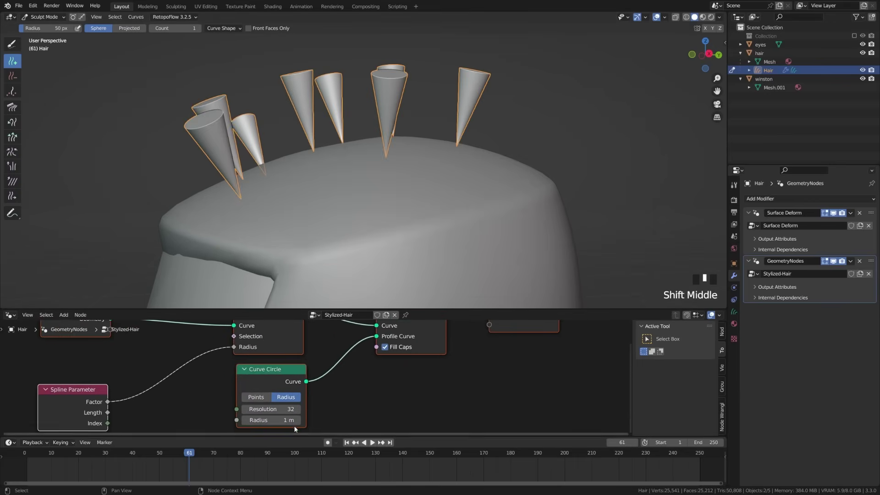
mouse_move(281, 421)
mouse_down()
mouse_move(261, 421)
mouse_move(275, 421)
mouse_up()
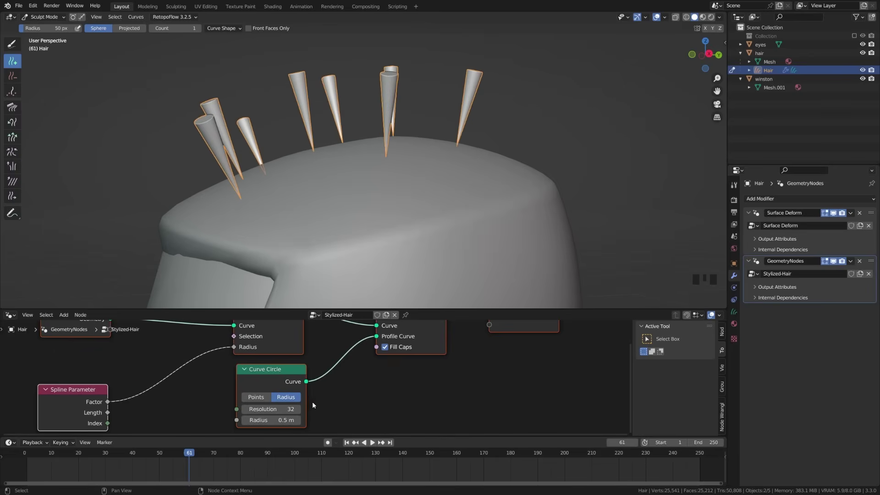
Set the Curve Circle Resolution to 5 after trying 4, for five-sided hair spikes
scroll(312, 401, down, 4)
middle_drag(318, 393, 308, 389)
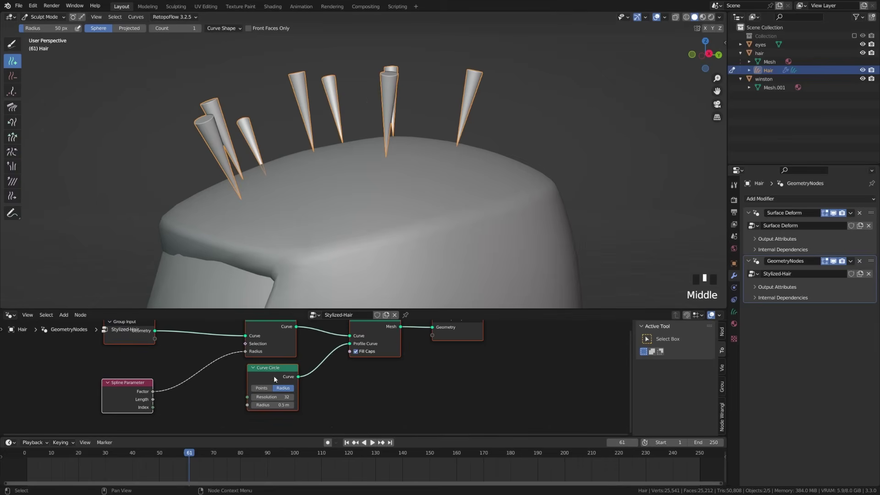
click(254, 396)
click(253, 397)
click(253, 397)
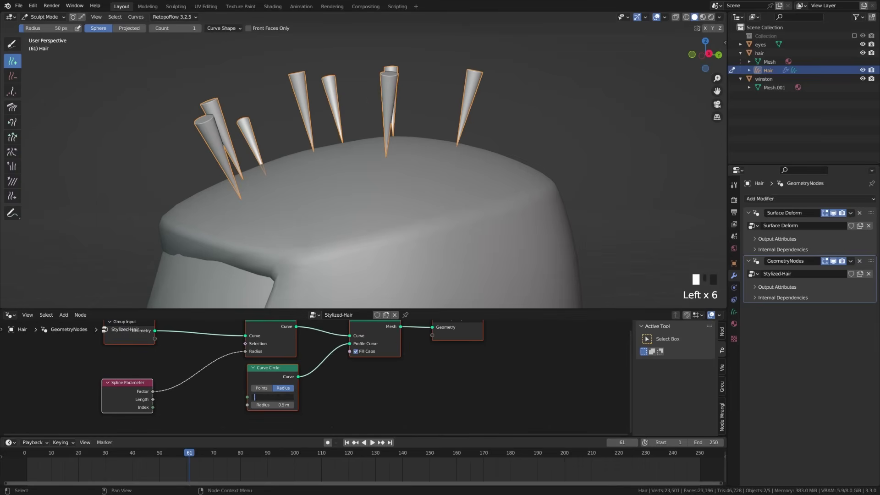
text(4)
key(Return)
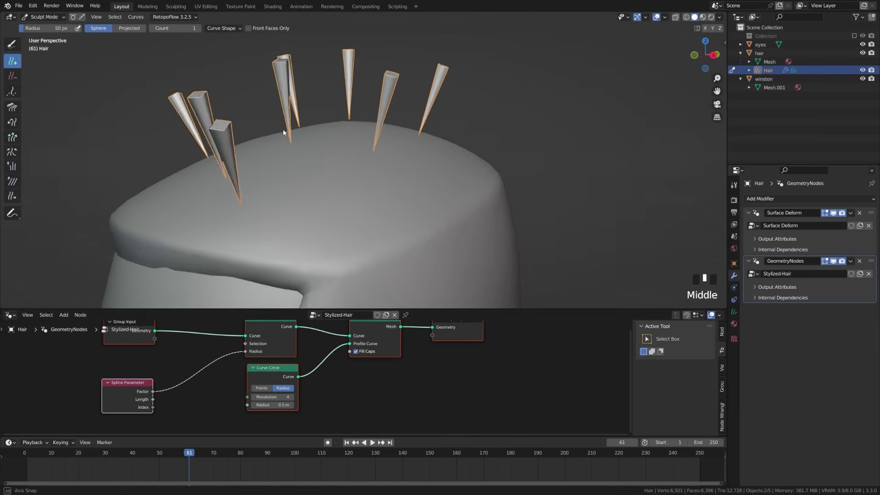
middle_drag(284, 133, 233, 156)
click(272, 397)
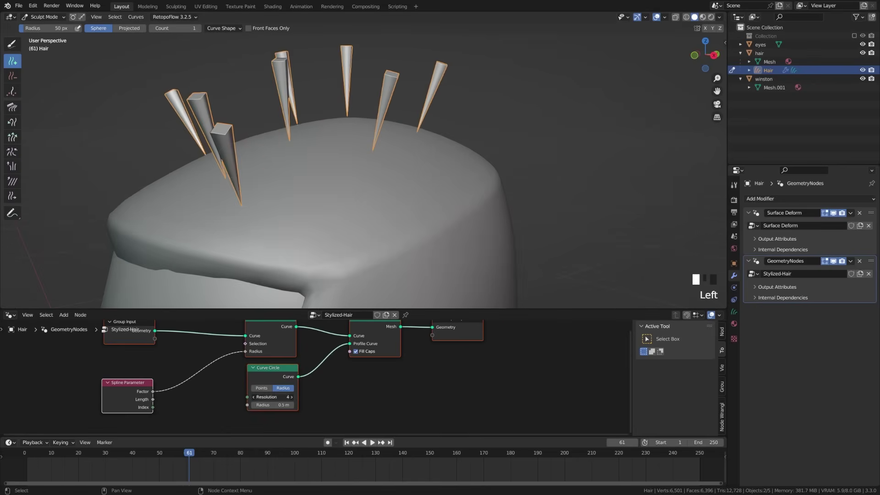
text(5)
key(Return)
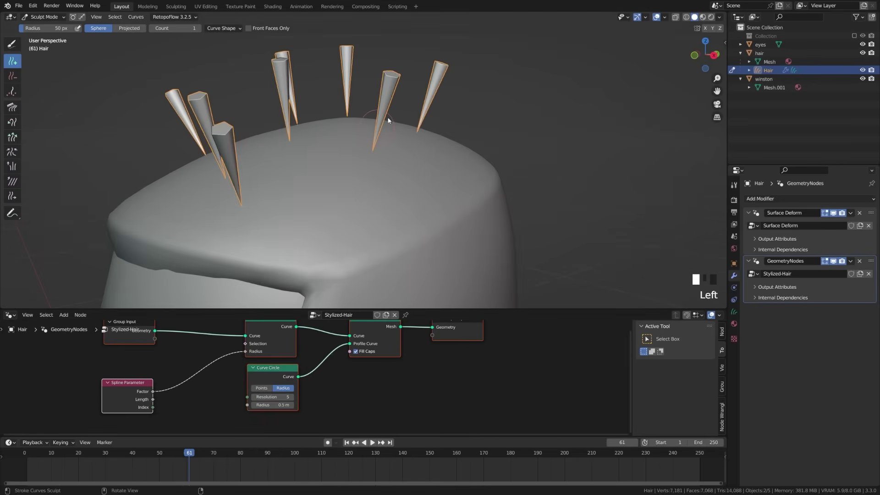
Drag the Group Output node further right in the node tree
scroll(246, 136, up, 2)
middle_drag(246, 136, 166, 185)
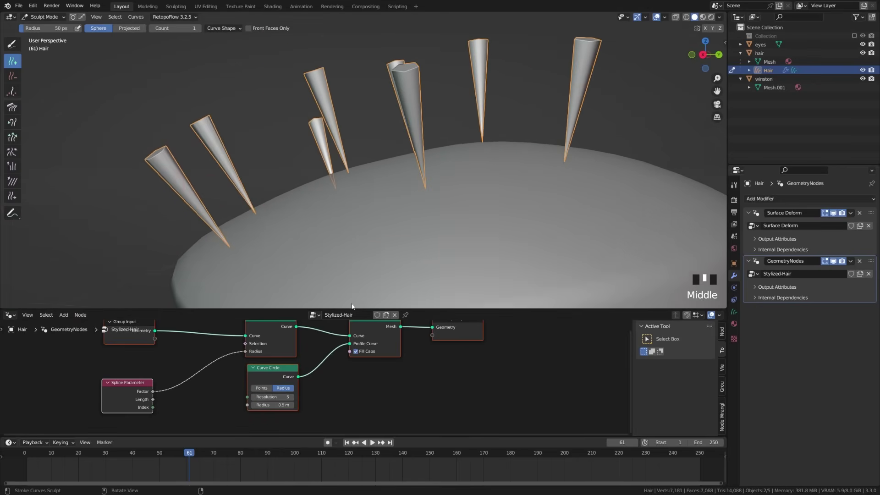
shift+middle_drag(417, 365, 367, 385)
click(399, 344)
drag(400, 345, 508, 343)
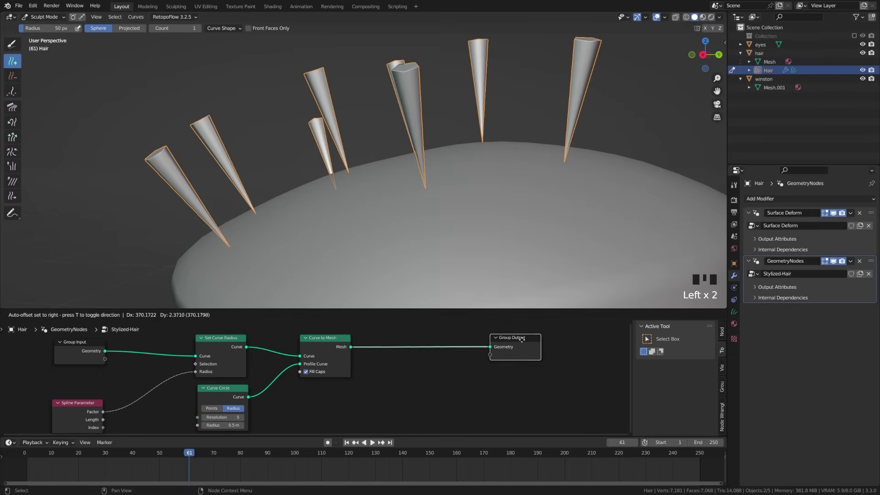
shift+middle_drag(435, 369, 320, 364)
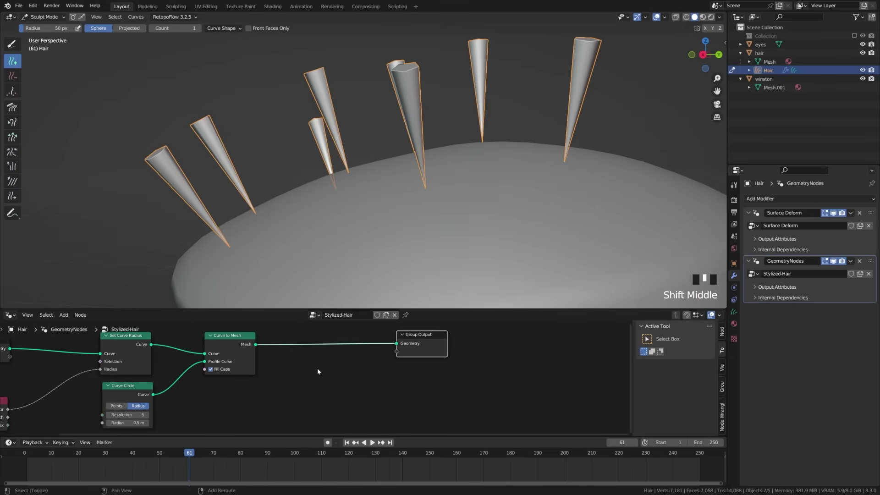
Add a Set Shade Smooth node on the link between Curve to Mesh and Group Output
click(320, 395)
key(shift+a)
click(291, 311)
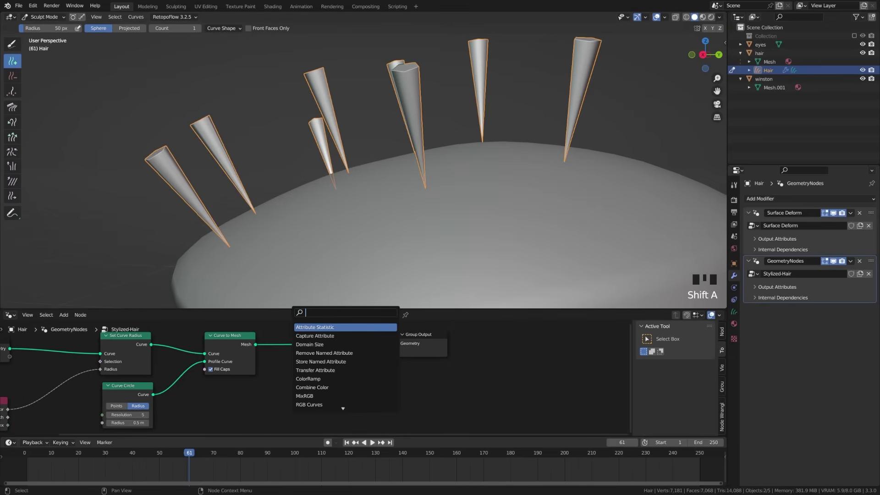
text(set sha)
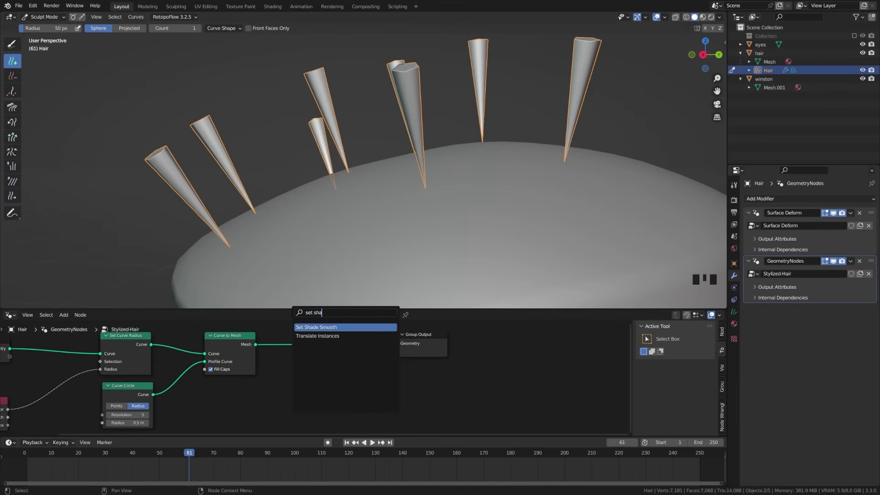
key(Return)
click(296, 322)
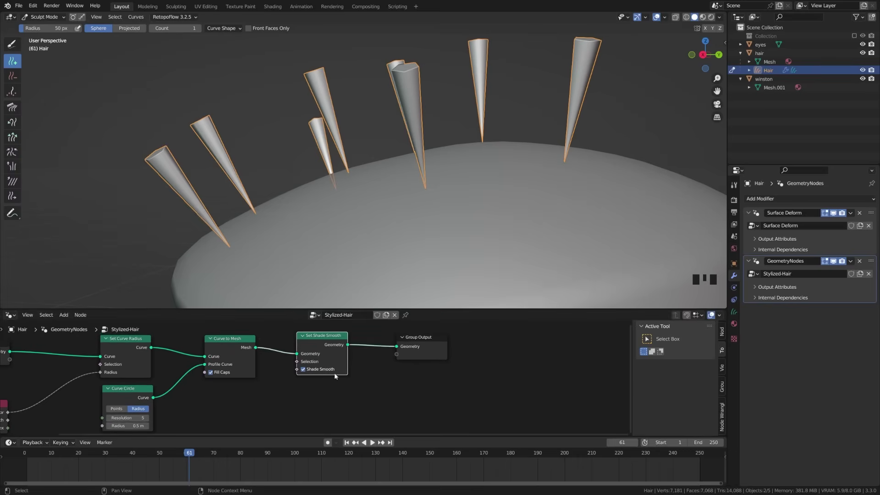
Uncheck Shade Smooth so the hair spikes render flat-shaded and faceted
click(303, 369)
middle_drag(277, 184, 298, 182)
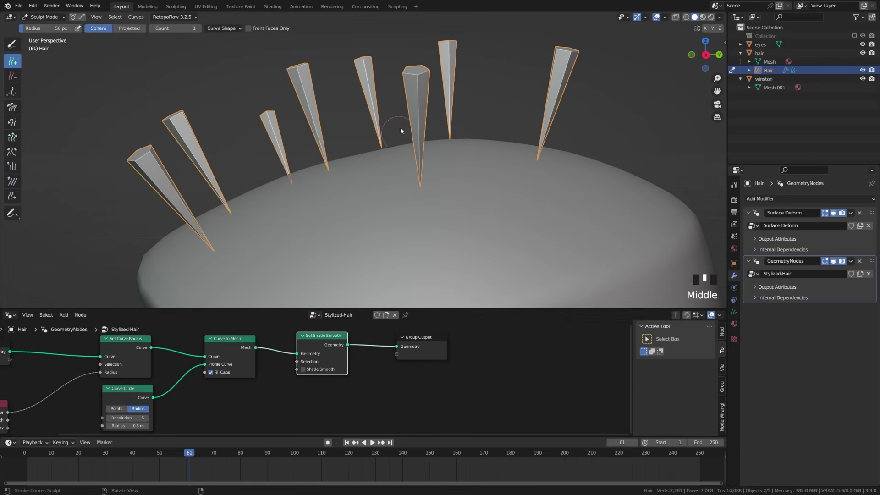
shift+middle_drag(312, 394, 284, 394)
double_click(275, 335)
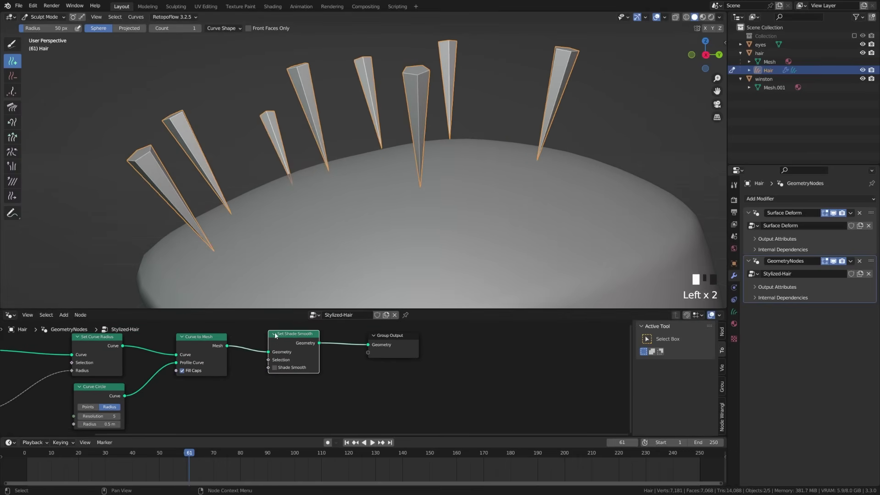
click(375, 348)
click(293, 362)
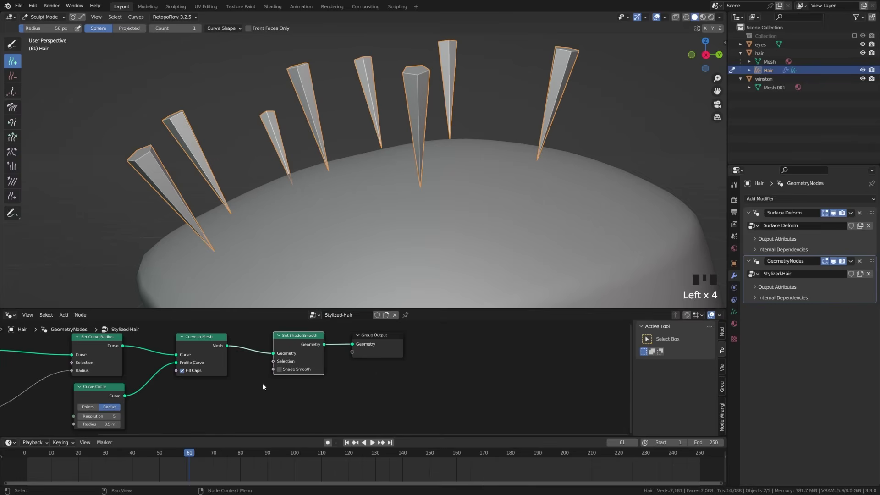
shift+middle_drag(262, 383, 318, 370)
shift+middle_drag(269, 243, 172, 303)
Move the Spline Parameter and Group Input nodes further left to make room
scroll(271, 198, down, 3)
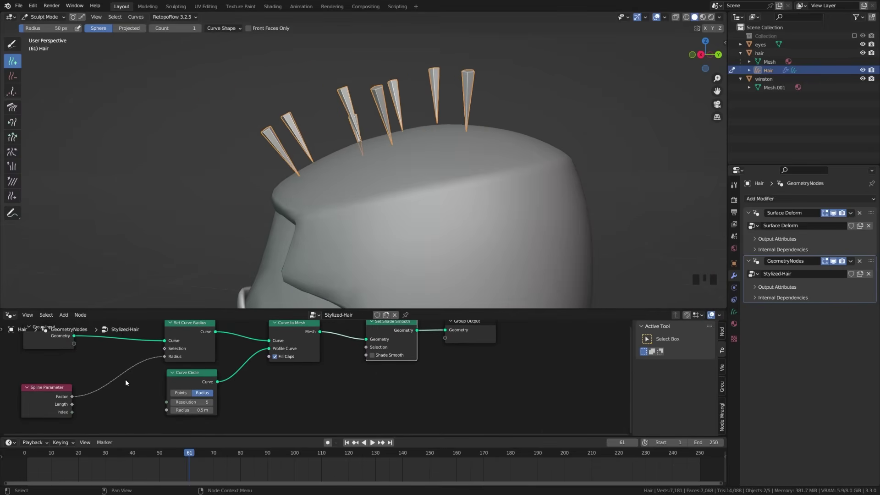
shift+middle_drag(125, 393, 179, 391)
mouse_move(102, 386)
shift+middle_down()
mouse_move(138, 407)
mouse_move(113, 382)
shift+middle_up()
drag(113, 383, 55, 382)
middle_drag(118, 349, 136, 365)
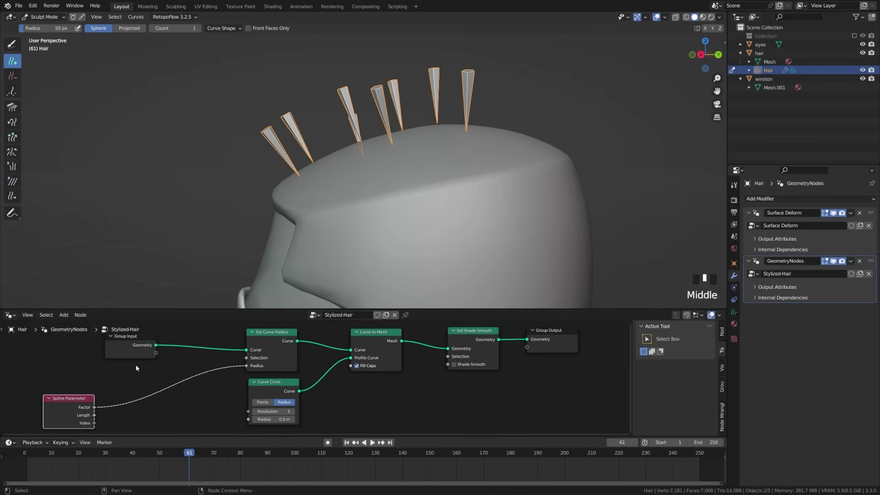
drag(112, 341, 51, 343)
shift+middle_drag(143, 380, 130, 353)
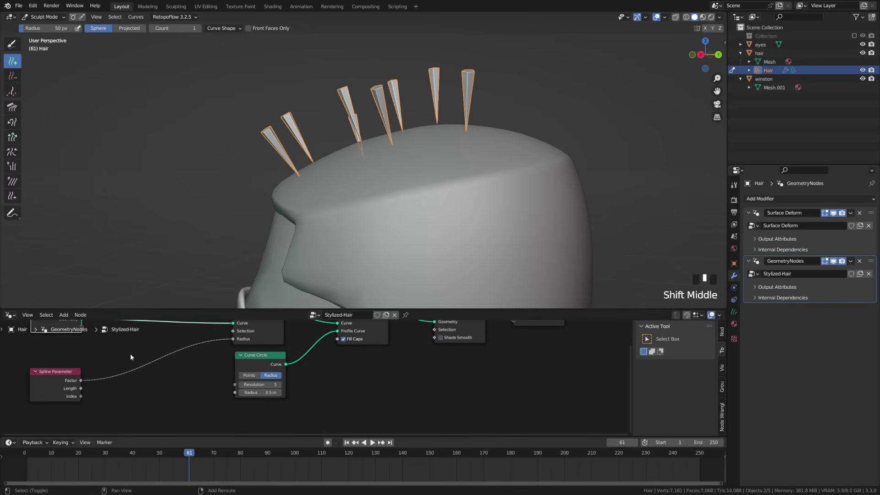
Insert a ColorRamp node on the Spline Parameter Factor link feeding the radius
key(shift+a)
text(co)
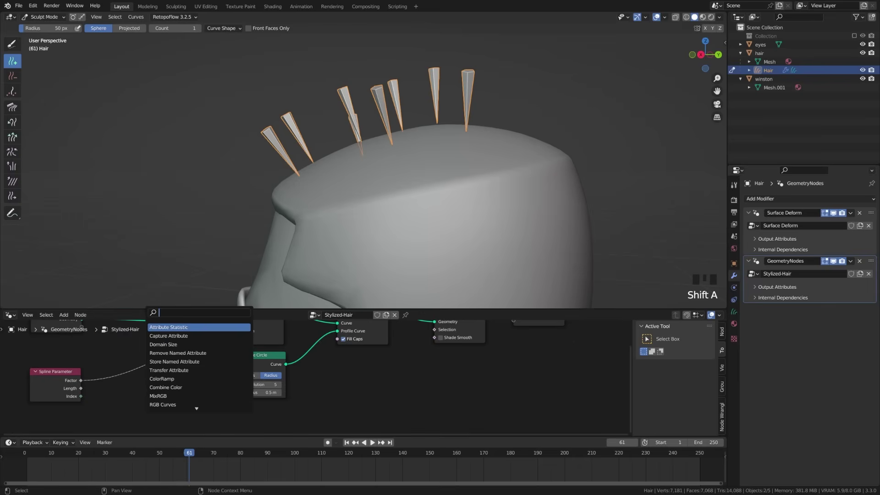
text(lor)
key(Down)
key(Return)
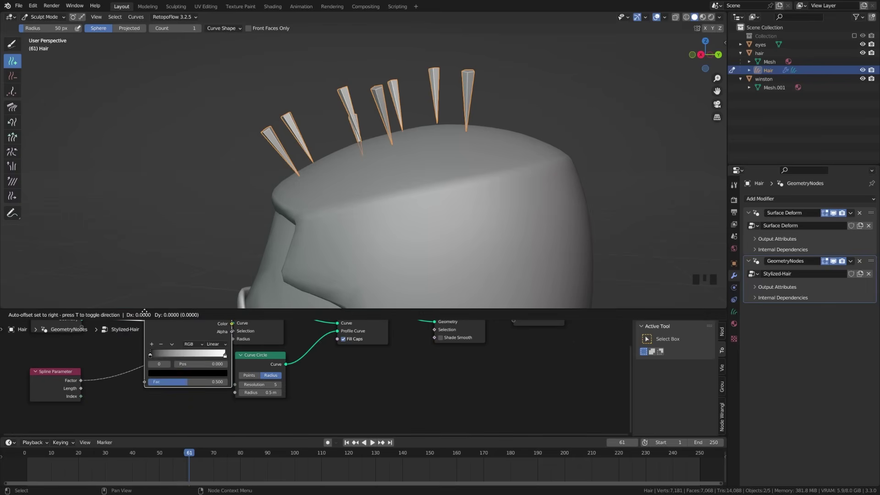
click(116, 344)
shift+middle_drag(140, 392, 138, 376)
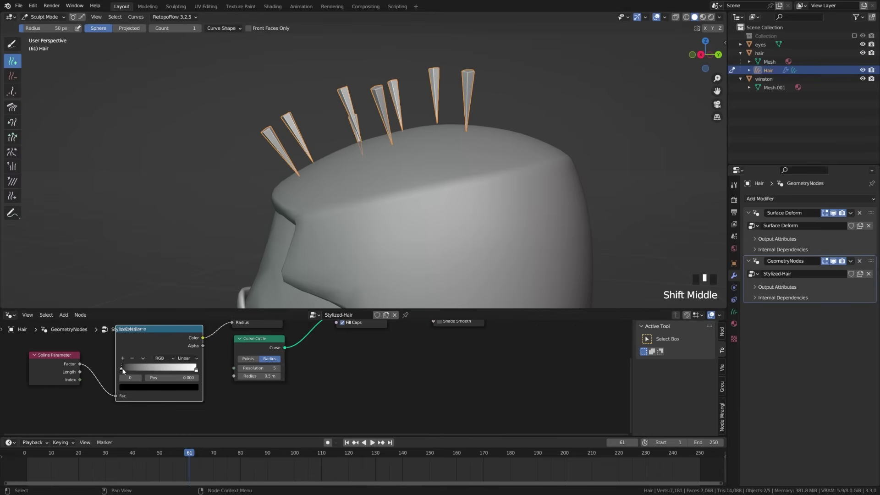
Drag the ColorRamp's black and white stops to reshape the spike taper
mouse_move(123, 371)
mouse_down()
mouse_move(171, 369)
mouse_move(111, 374)
mouse_up()
drag(197, 370, 224, 372)
drag(154, 371, 68, 374)
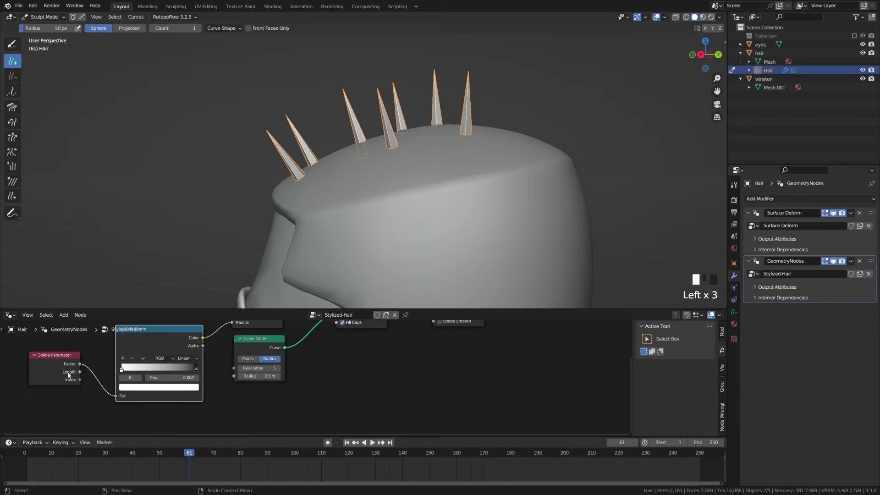
middle_drag(331, 180, 279, 176)
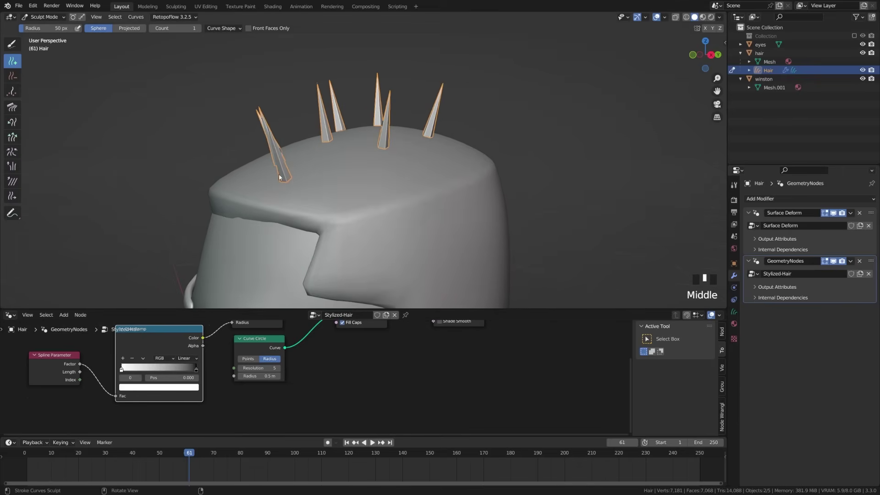
scroll(251, 210, up, 4)
Add a new black stop to the colour ramp and place it at about 0.473
shift+middle_drag(251, 210, 288, 231)
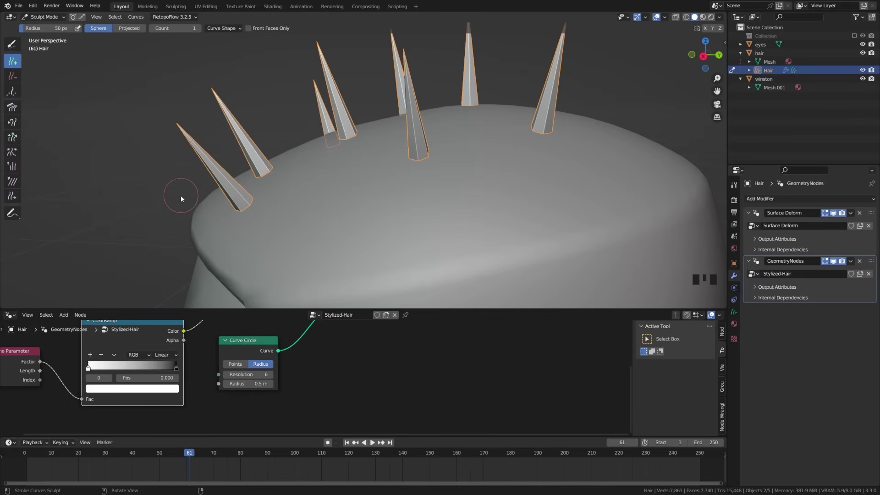
drag(90, 370, 129, 373)
click(90, 355)
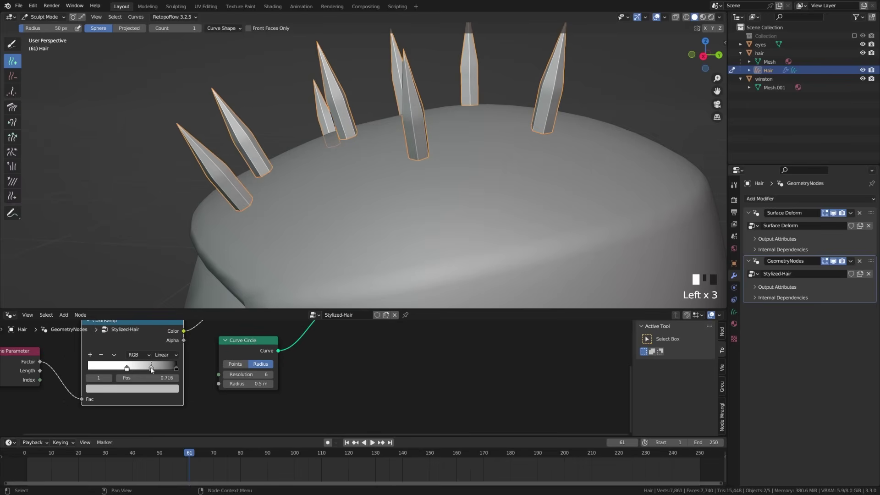
click(117, 388)
click(158, 323)
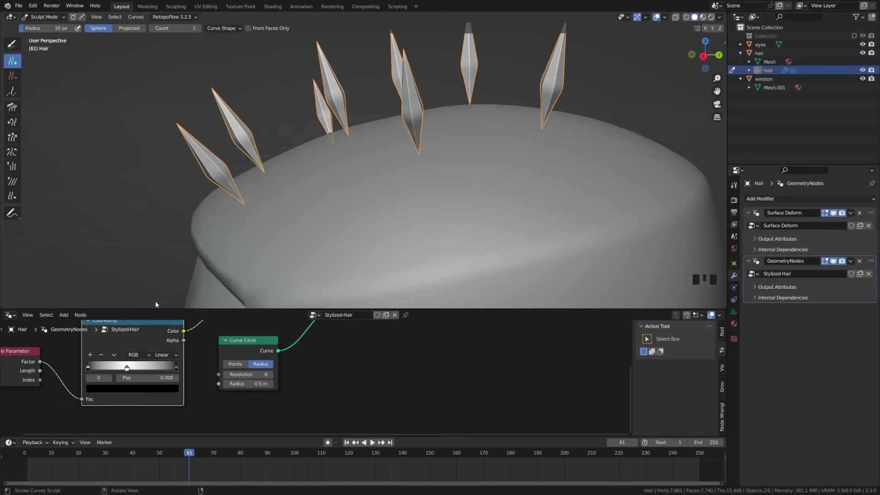
drag(128, 369, 101, 379)
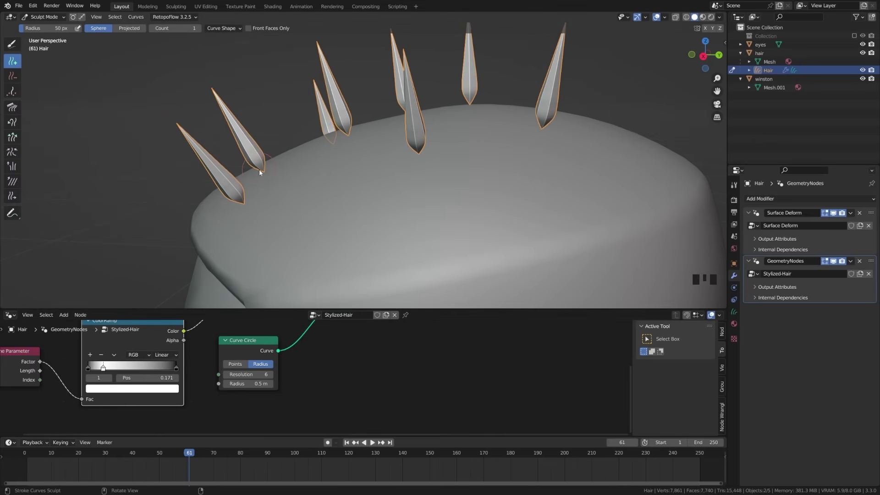
Return the Curve Circle Resolution to 5 after briefly trying 4
middle_drag(258, 171, 247, 170)
mouse_move(312, 212)
middle_down()
mouse_move(255, 196)
mouse_move(369, 220)
mouse_move(324, 216)
middle_up()
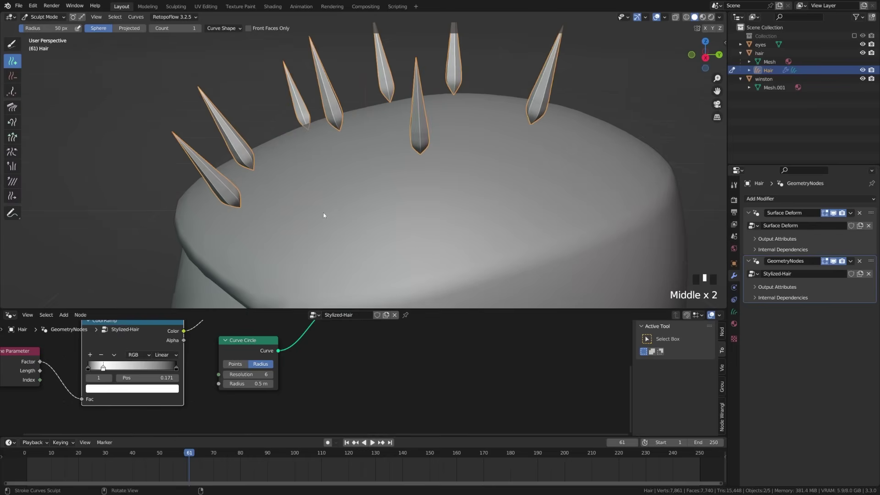
click(225, 375)
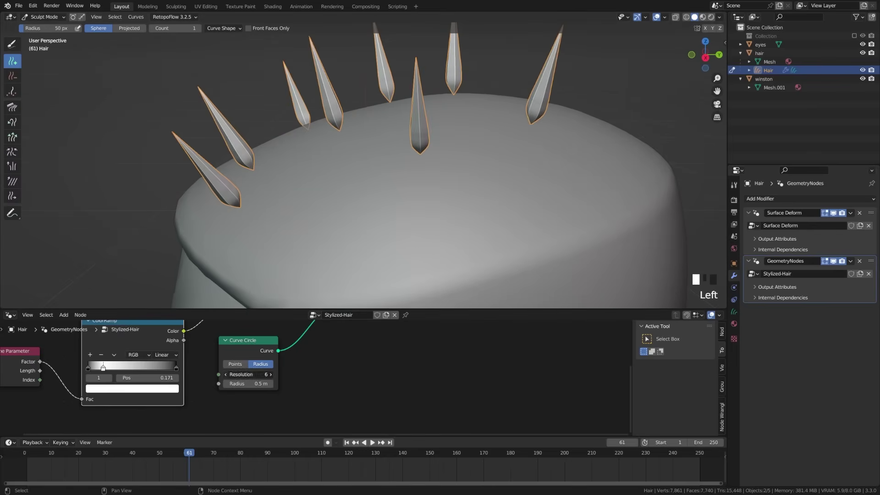
click(225, 374)
click(271, 374)
scroll(271, 374, down, 3)
scroll(321, 211, down, 5)
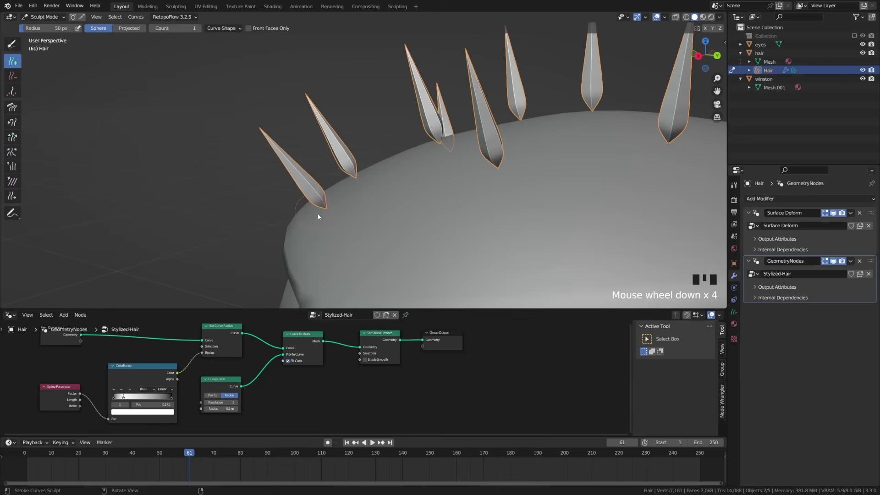
Move the left gradient stop to position 0.135
middle_drag(419, 215, 182, 229)
scroll(181, 349, up, 2)
shift+middle_drag(183, 389, 292, 360)
scroll(205, 372, up, 4)
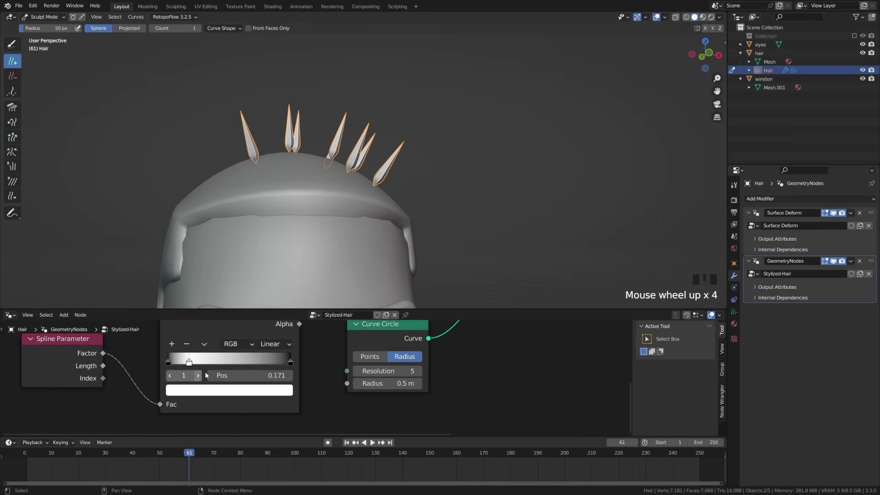
drag(189, 362, 184, 368)
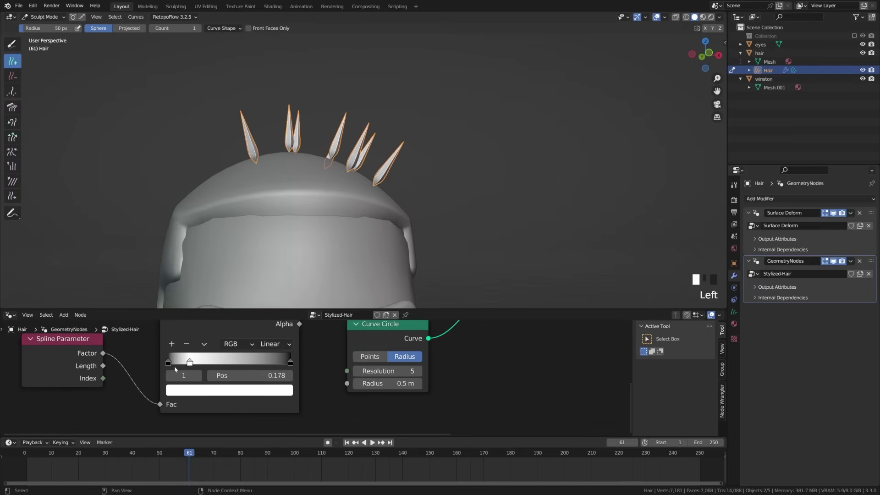
Raise the left black stop's colour value to a grey
click(201, 398)
click(168, 362)
click(216, 392)
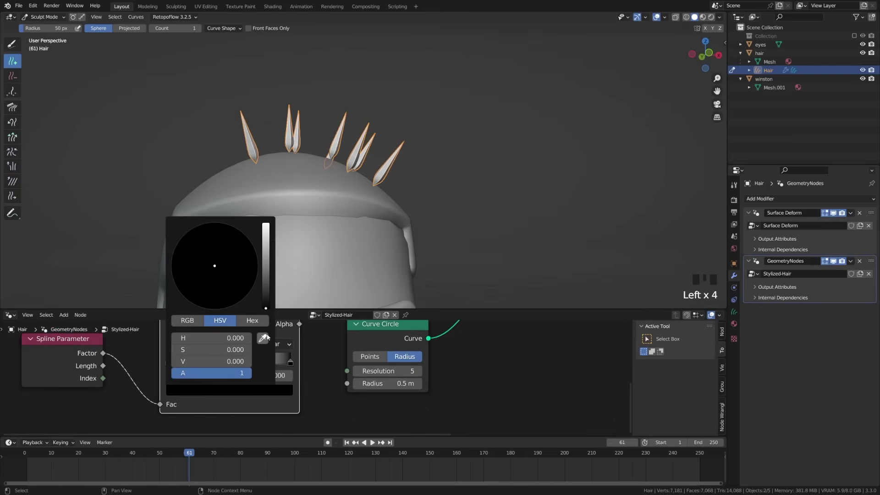
drag(266, 303, 266, 245)
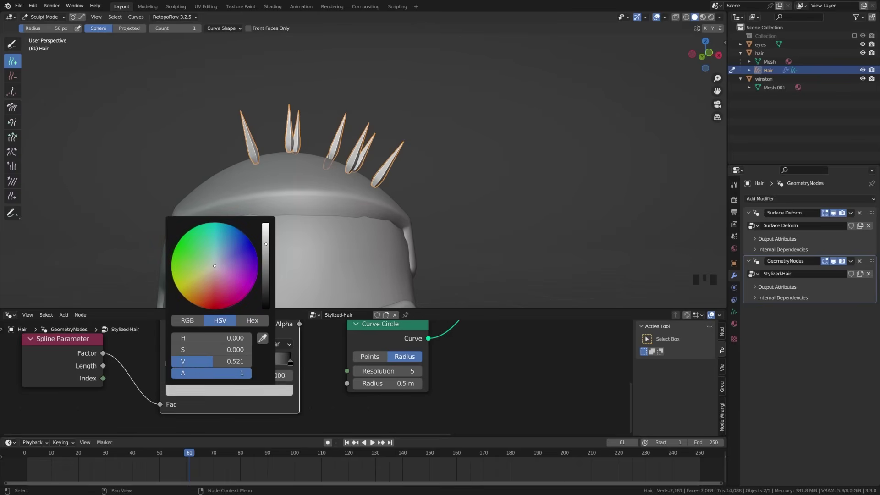
middle_drag(421, 153, 340, 224)
scroll(372, 185, up, 3)
scroll(372, 185, down, 3)
Lighten the right stop at 1.000 from black to grey
click(290, 362)
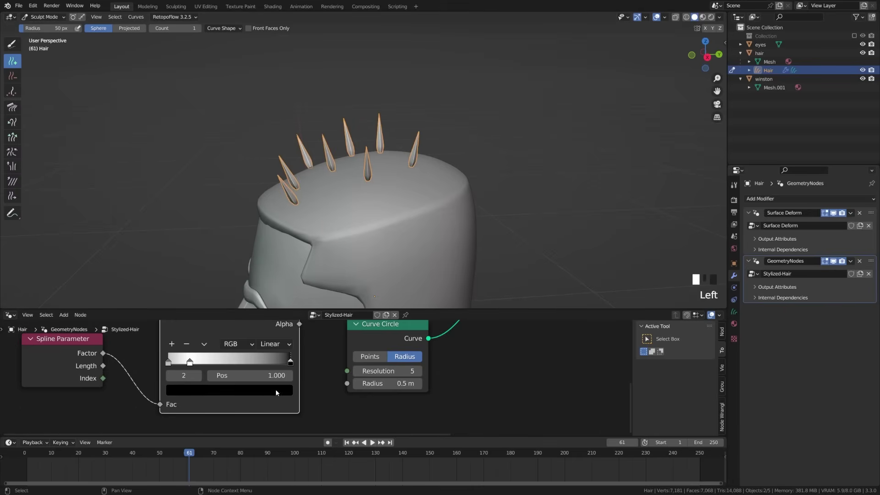
click(272, 394)
drag(268, 296, 266, 267)
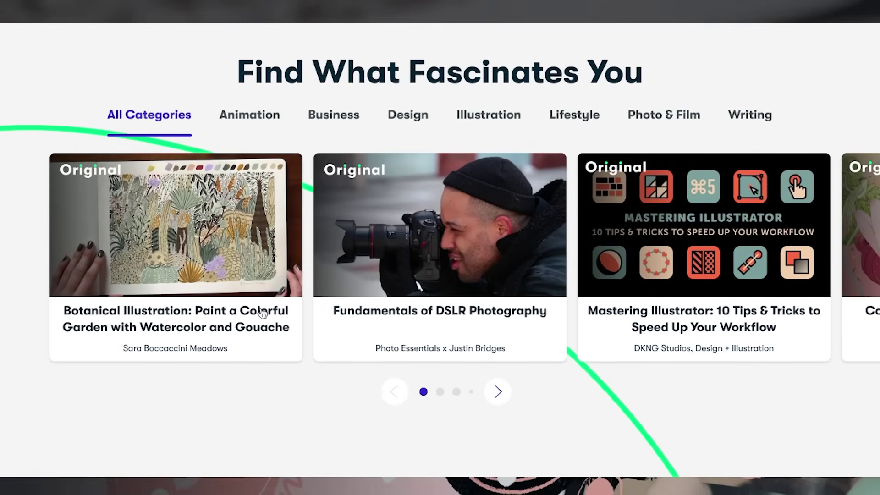
Open the Botanical Illustration class from the Skillshare homepage carousel
mouse_move(219, 259)
click(205, 241)
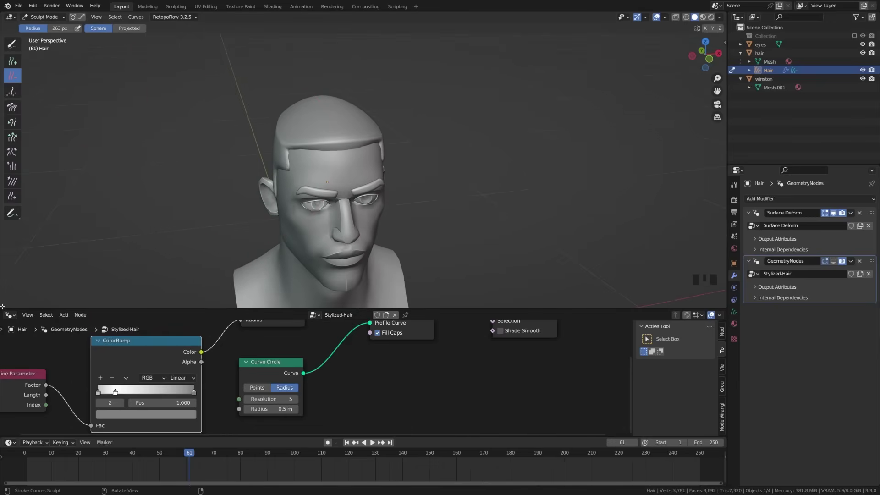
Join the 3D viewport over the node editor area
drag(2, 306, 36, 385)
middle_drag(36, 385, 274, 220)
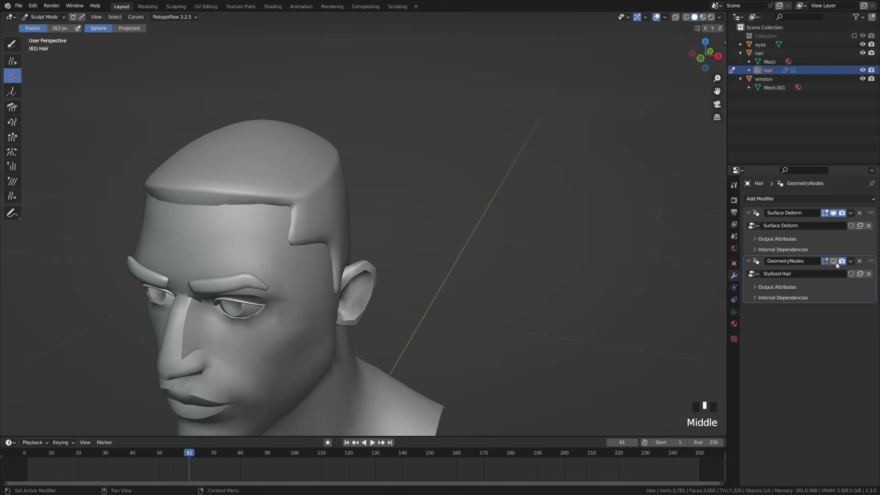
mouse_move(303, 225)
mouse_down()
mouse_move(261, 156)
mouse_move(234, 152)
mouse_move(229, 169)
mouse_move(257, 151)
mouse_move(348, 193)
mouse_up()
Plant more spiky hair strands on the scalp with the Add Curves tool
click(17, 64)
middle_drag(349, 193, 440, 197)
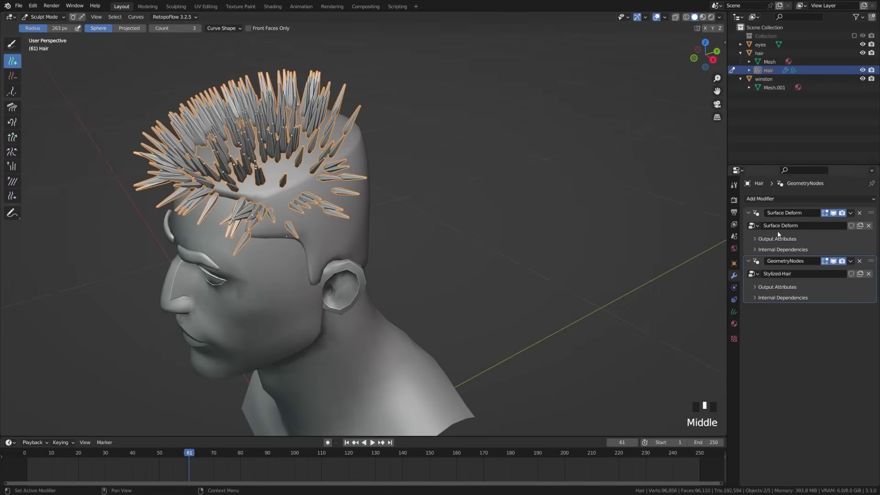
middle_drag(352, 181, 430, 192)
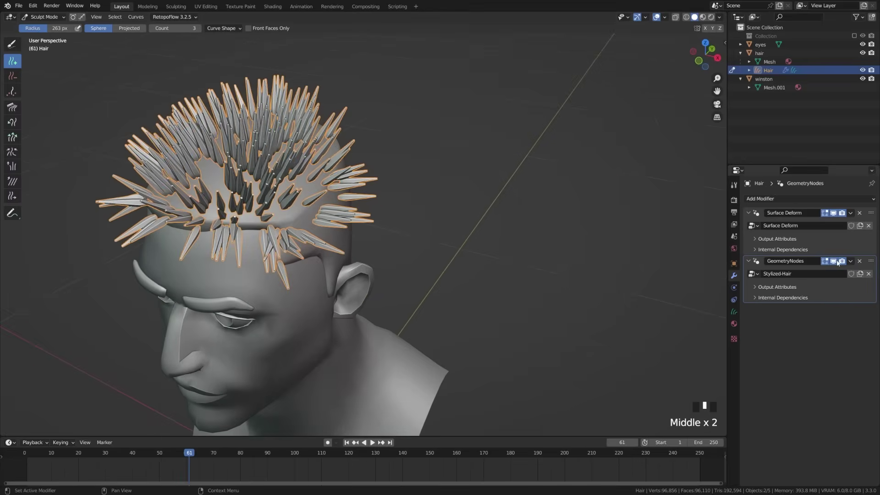
Toggle the GeometryNodes viewport display and save Head-Example.blend
click(833, 260)
double_click(833, 261)
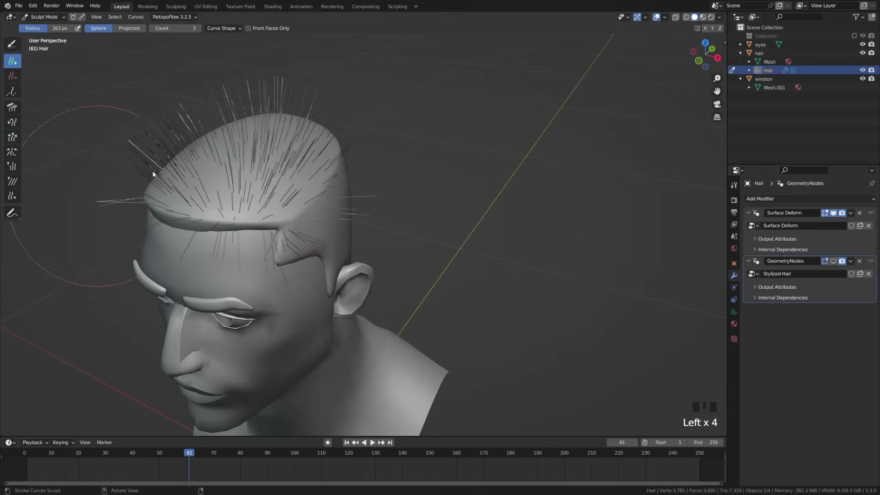
key(ctrl+s)
mouse_move(94, 100)
middle_down()
mouse_move(165, 144)
mouse_move(153, 120)
mouse_move(257, 240)
middle_up()
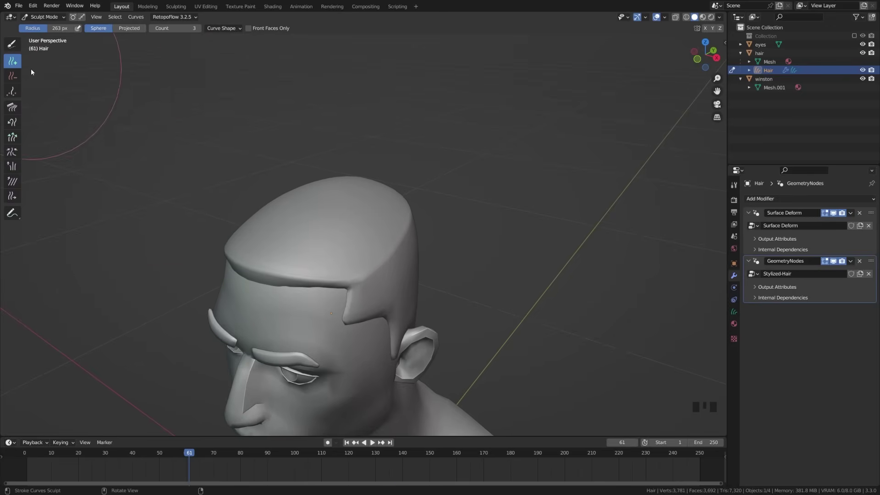
Test-plant extra hair spikes on the scalp, then undo them
middle_drag(301, 224, 267, 230)
mouse_move(268, 231)
mouse_down()
mouse_move(282, 216)
mouse_move(197, 172)
mouse_up()
mouse_move(197, 175)
middle_down()
mouse_move(322, 212)
mouse_move(279, 214)
middle_up()
click(280, 214)
drag(280, 214, 326, 224)
click(326, 224)
key(ctrl+z)
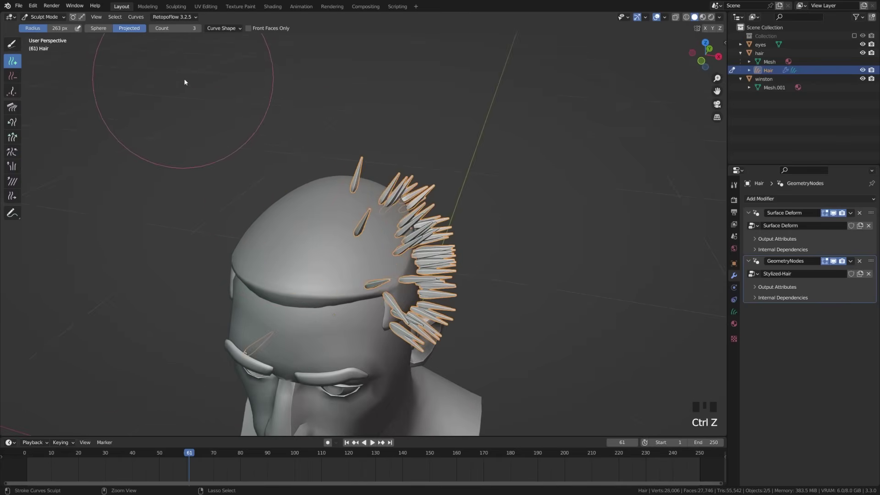
key(ctrl+z)
Set the brush falloff to spherical and resize the brush radius to 141 px
click(98, 28)
middle_drag(211, 138, 334, 208)
middle_drag(182, 255, 133, 114)
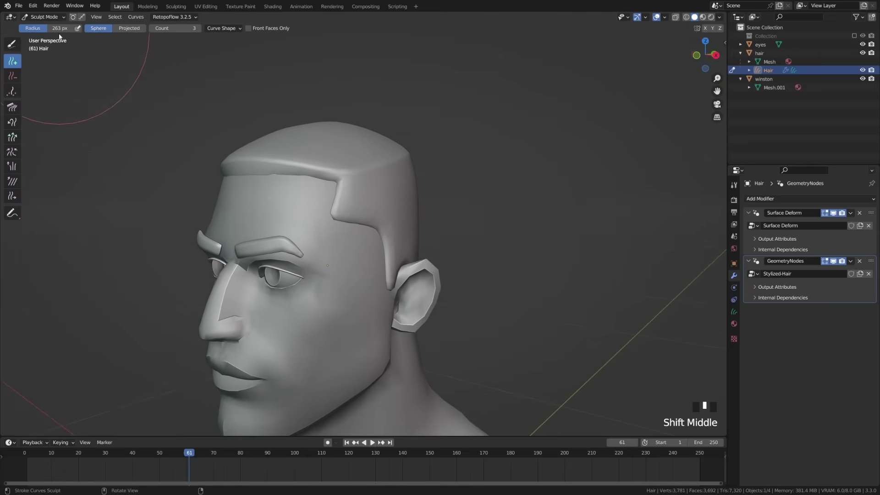
click(42, 35)
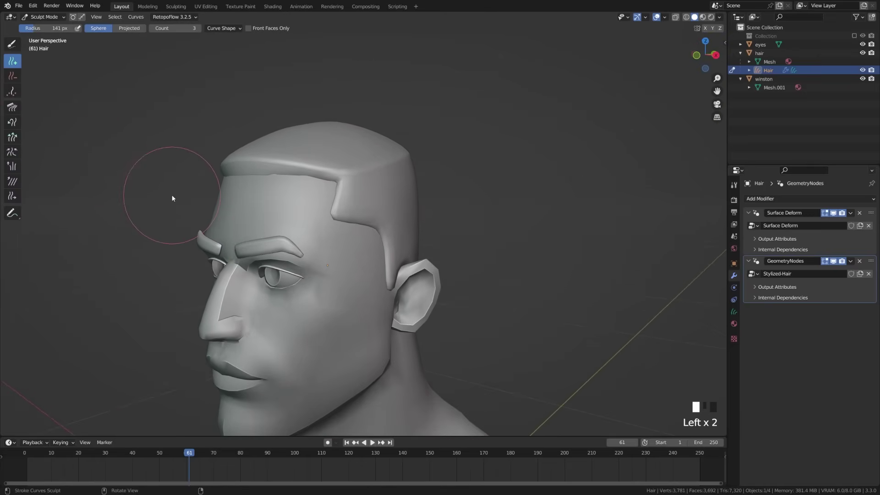
key(f)
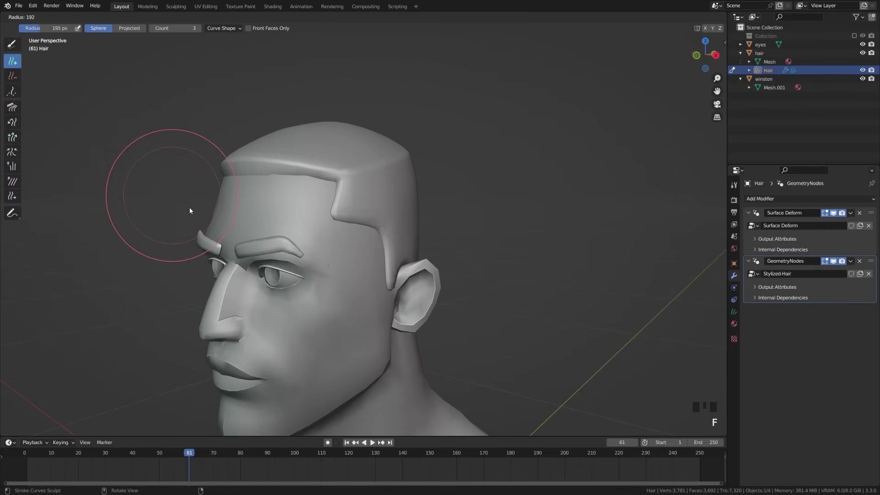
click(183, 207)
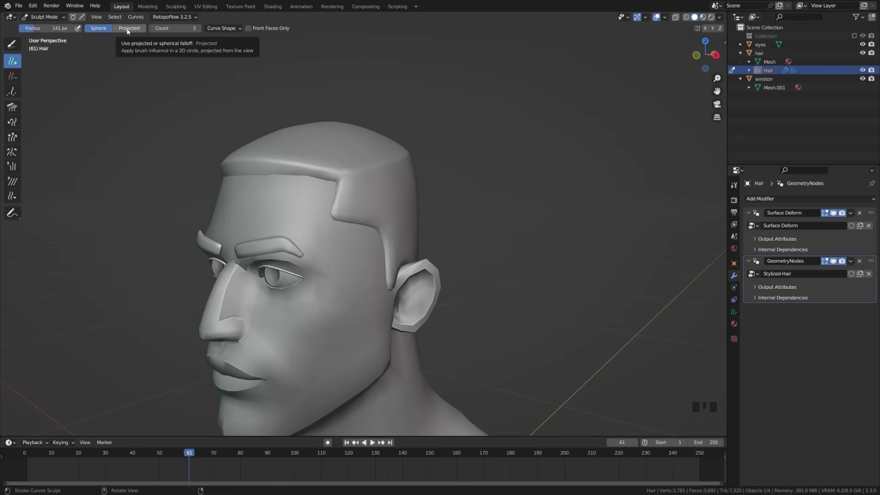
Add hair on the scalp, comb the front strands down, then undo the comb
middle_drag(347, 170, 362, 174)
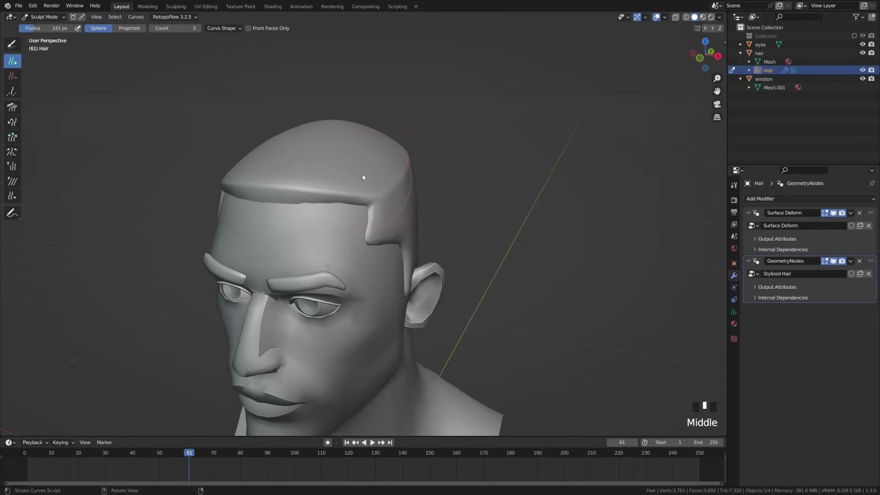
shift+middle_drag(391, 208, 279, 172)
mouse_move(293, 152)
mouse_down()
mouse_move(339, 136)
mouse_move(394, 156)
mouse_up()
middle_drag(212, 136, 97, 45)
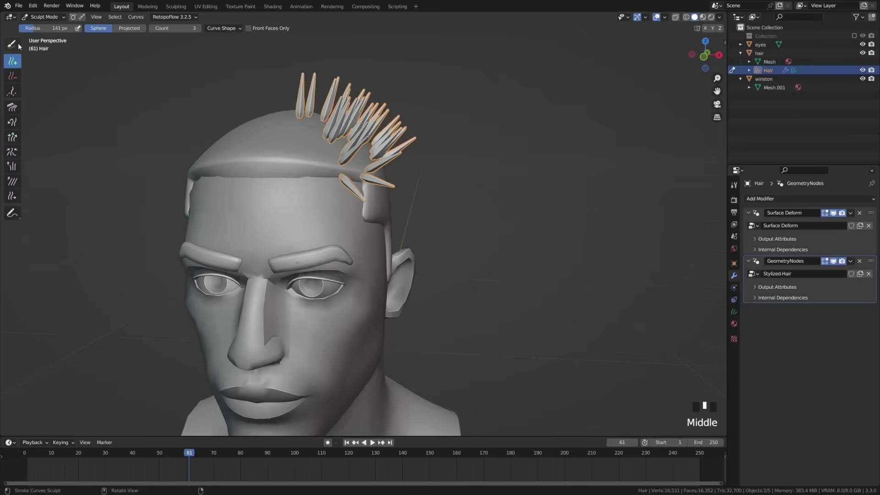
click(12, 107)
mouse_move(358, 101)
mouse_down()
mouse_move(344, 133)
mouse_move(348, 151)
mouse_move(368, 134)
mouse_move(337, 90)
mouse_move(403, 137)
mouse_up()
click(199, 28)
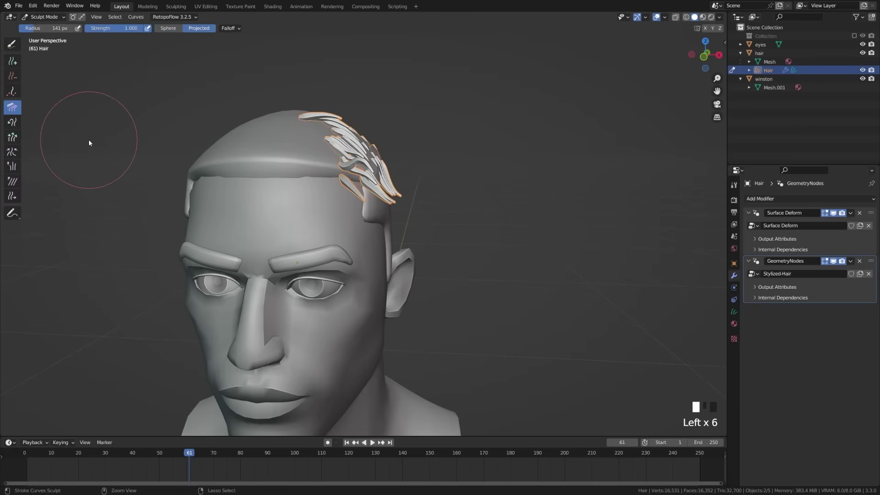
key(ctrl+z)
key(ctrl+z)
key(ctrl+z)
key(ctrl+z)
key(ctrl+z)
key(ctrl+z)
key(ctrl+z)
key(ctrl+z)
key(ctrl+z)
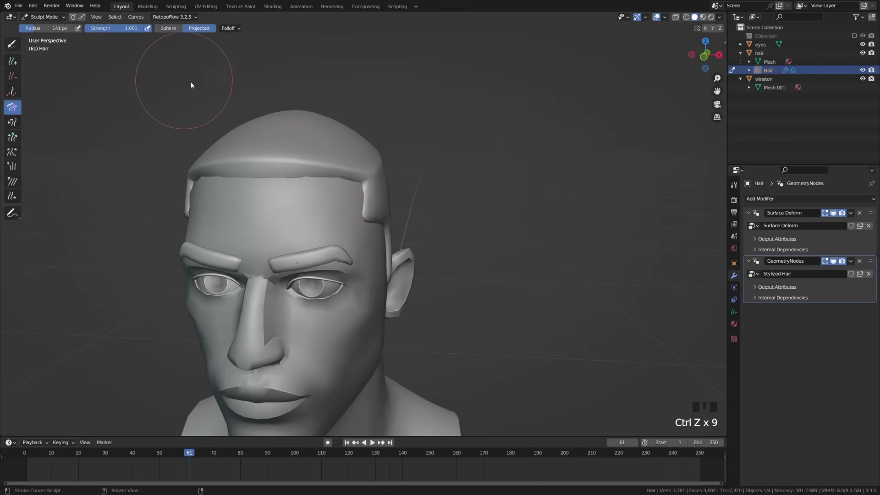
Check the brush falloff curve settings and return to the Add Curves tool
mouse_move(192, 84)
middle_down()
mouse_move(229, 99)
mouse_move(213, 81)
middle_up()
click(228, 28)
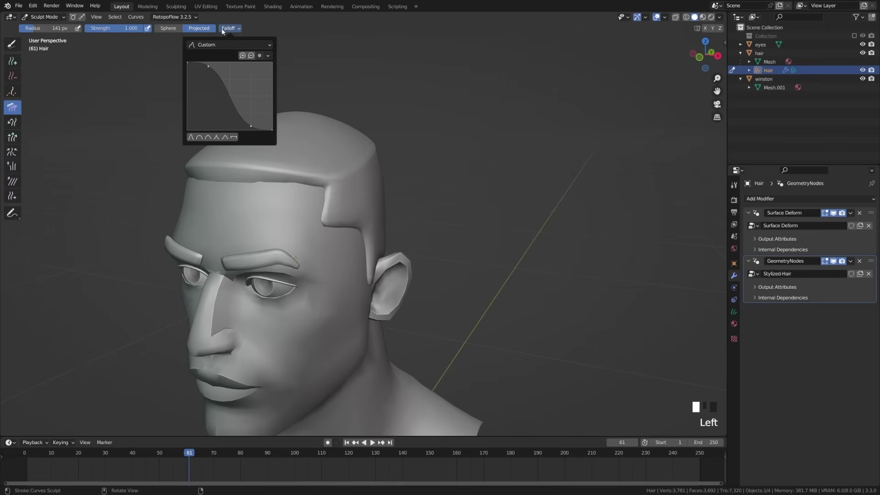
click(17, 63)
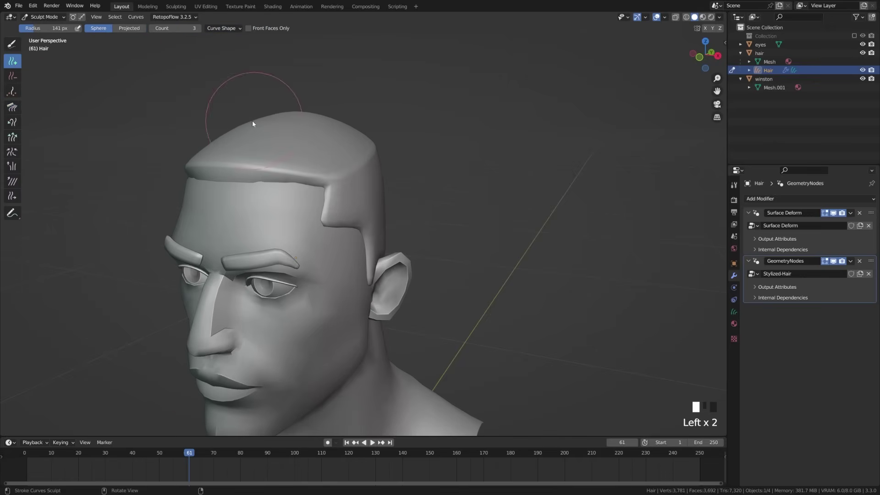
Disable the hair styling modifier in edit mode, viewport and render
middle_drag(252, 121, 252, 158)
click(833, 261)
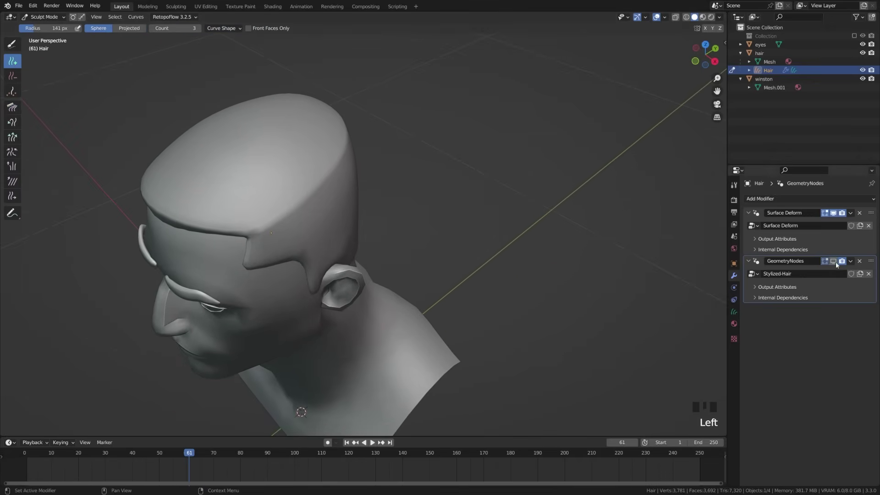
click(824, 260)
click(842, 260)
middle_drag(349, 218, 313, 195)
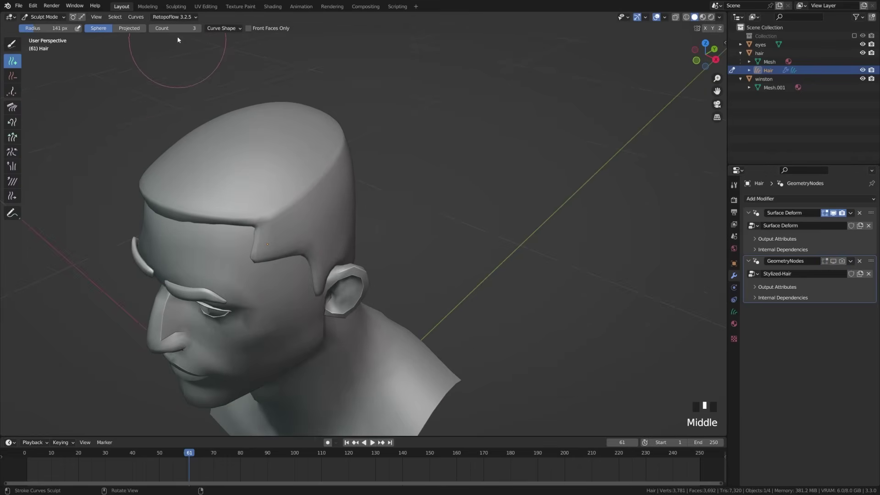
Add hair strands on the crown and short strands near the forehead
click(229, 29)
mouse_move(304, 151)
mouse_down()
mouse_move(287, 169)
mouse_move(310, 138)
mouse_move(281, 154)
mouse_move(302, 147)
mouse_up()
middle_drag(196, 147, 208, 89)
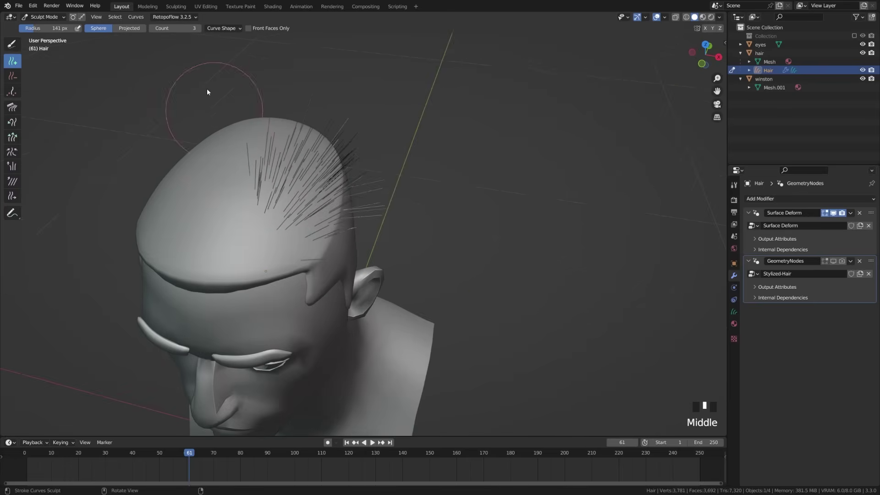
click(209, 29)
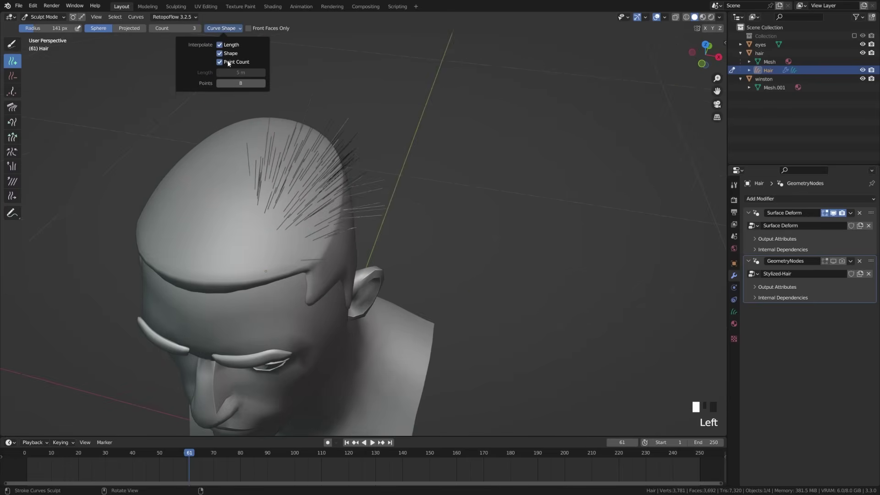
middle_drag(305, 157, 259, 158)
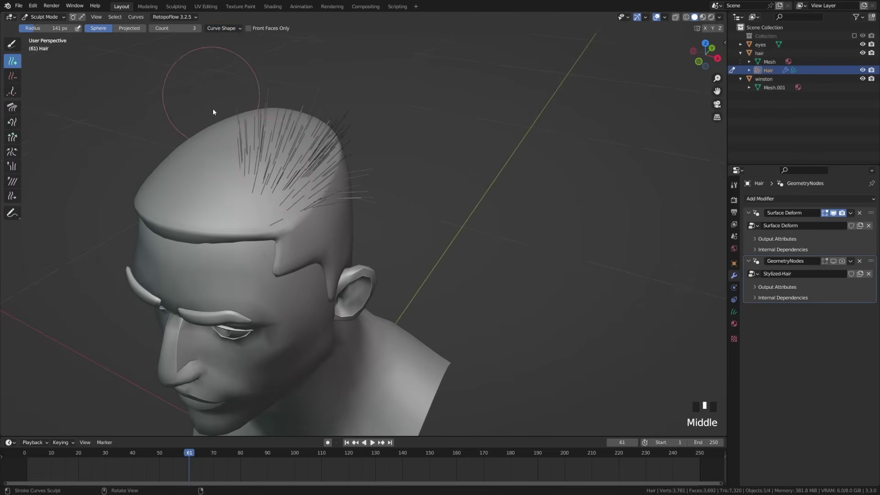
click(264, 207)
click(264, 207)
click(264, 207)
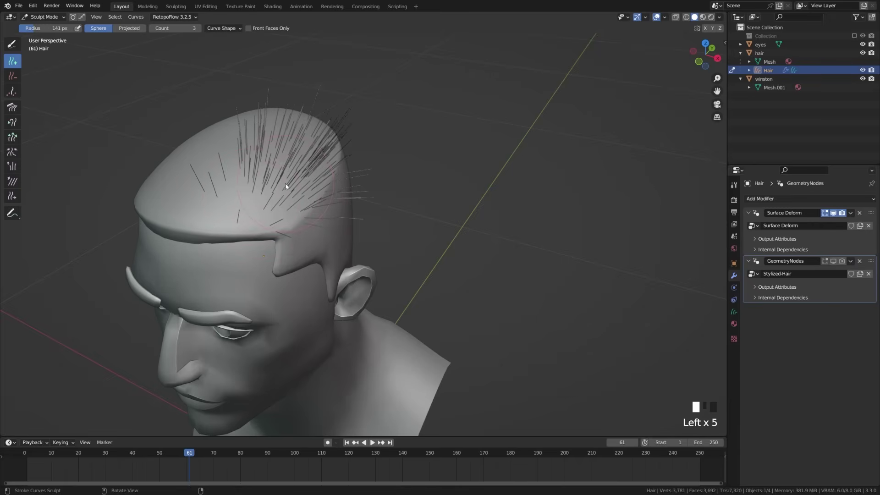
Stop new curves from copying neighbouring curve shapes
mouse_move(285, 183)
middle_down()
mouse_move(296, 181)
mouse_move(263, 188)
mouse_move(262, 220)
middle_up()
click(229, 29)
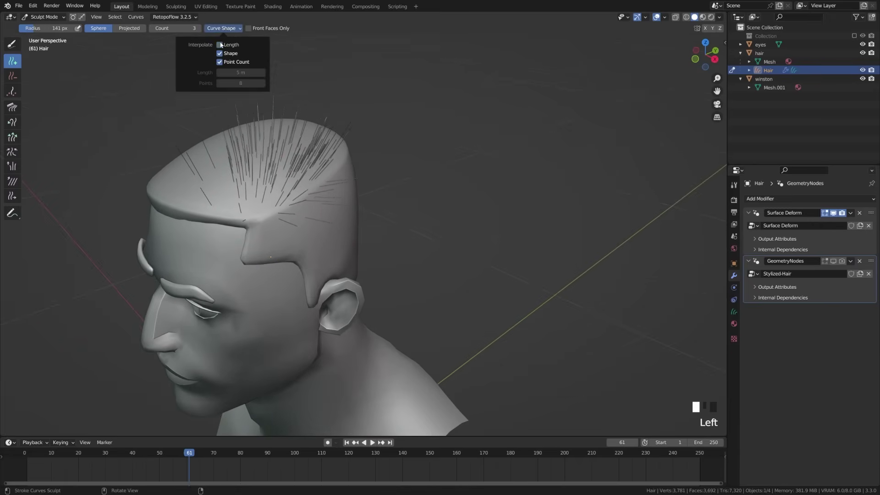
click(219, 54)
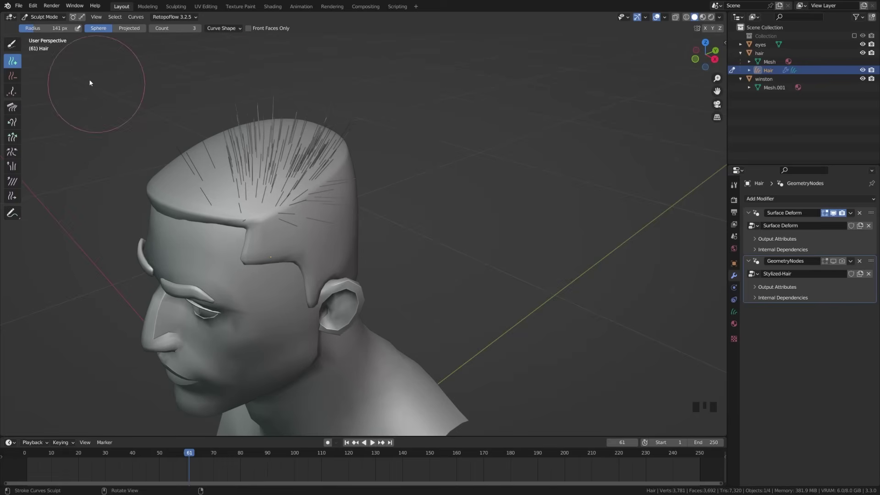
Select the Delete curves brush to erase strands on the scalp
middle_drag(151, 110, 240, 216)
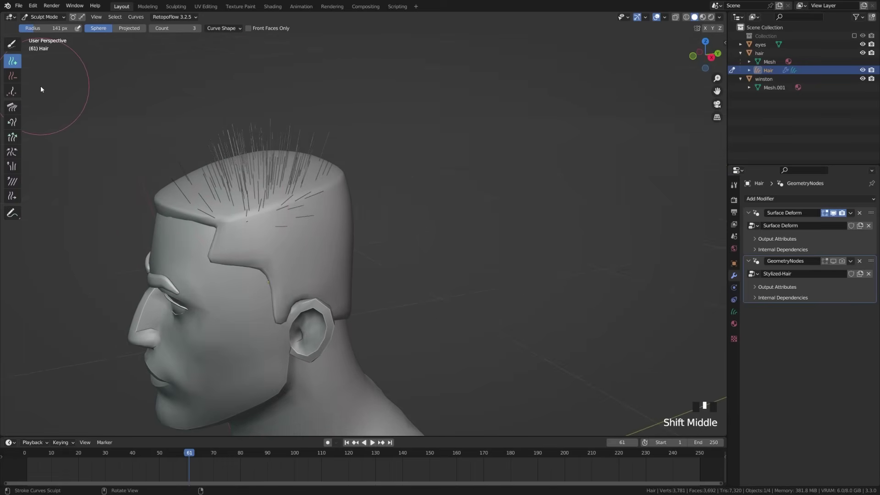
click(12, 75)
middle_drag(138, 110, 148, 124)
Erase the remaining old hair curves from the scalp
drag(293, 173, 318, 223)
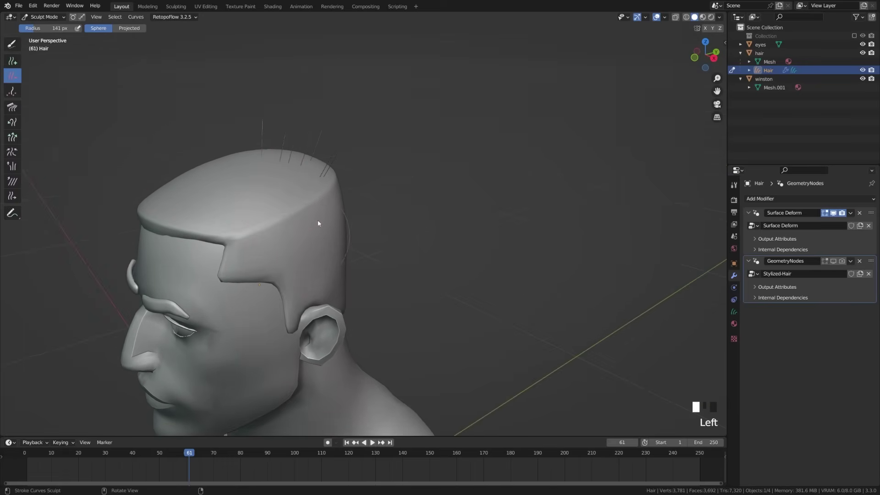
middle_drag(306, 187, 297, 197)
mouse_move(297, 197)
mouse_down()
mouse_move(294, 173)
mouse_move(338, 169)
mouse_up()
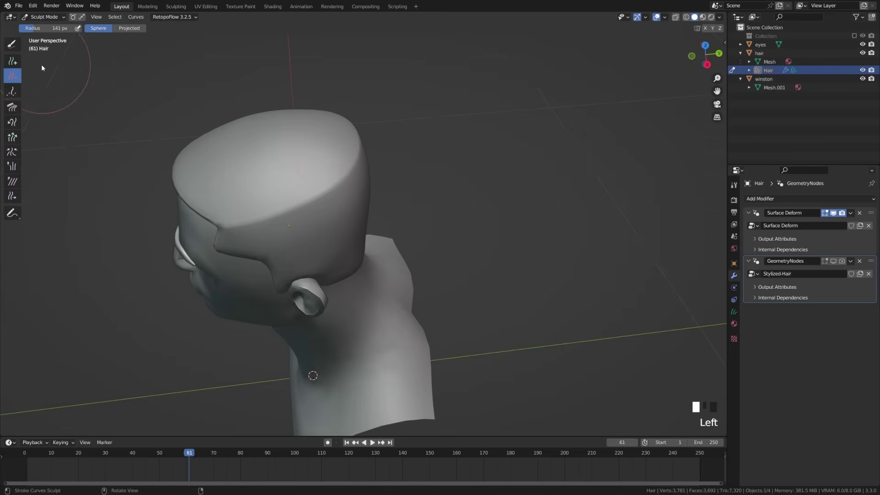
click(72, 110)
Add a batch of new hair curves across the scalp with the Add brush
click(12, 61)
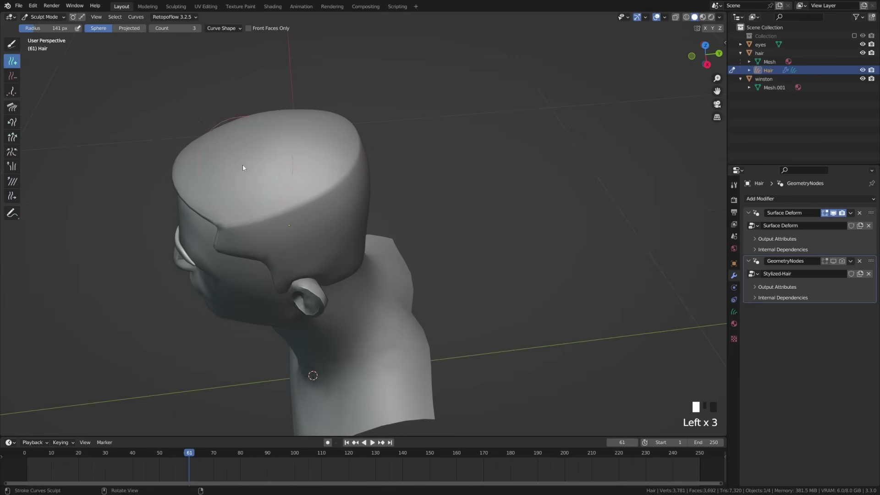
mouse_move(242, 164)
mouse_down()
mouse_move(270, 162)
mouse_move(218, 183)
mouse_up()
middle_drag(218, 183, 297, 417)
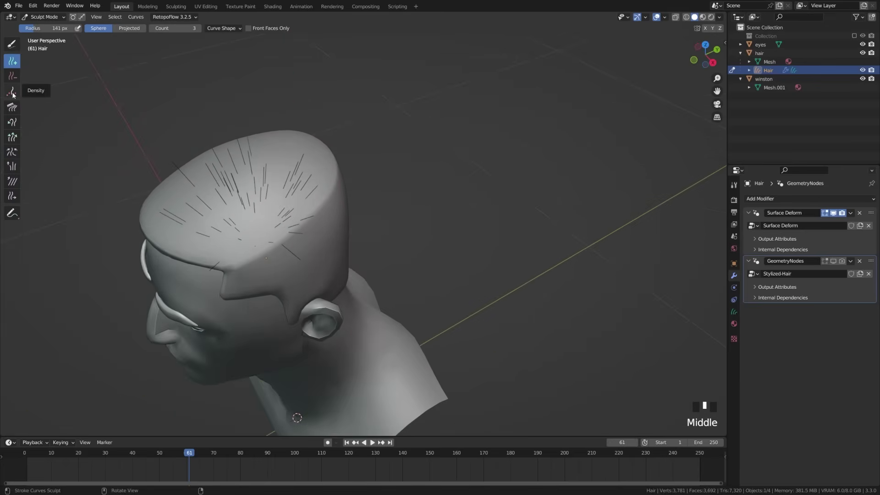
Scatter dense short curves over the crown with the Density brush and check the Curve Shape settings
click(12, 91)
mouse_move(122, 171)
middle_down()
mouse_move(129, 160)
mouse_move(154, 187)
middle_up()
drag(207, 244, 260, 224)
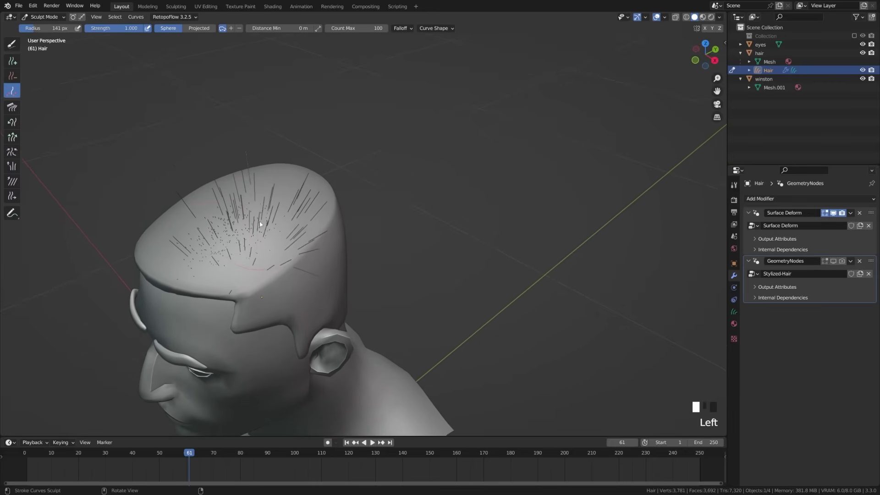
click(302, 279)
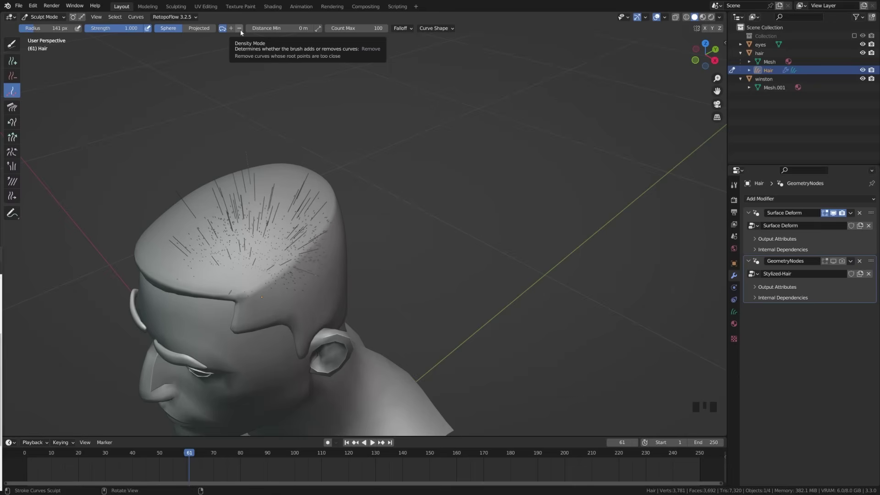
mouse_move(308, 163)
middle_down()
mouse_move(273, 199)
mouse_move(310, 163)
middle_up()
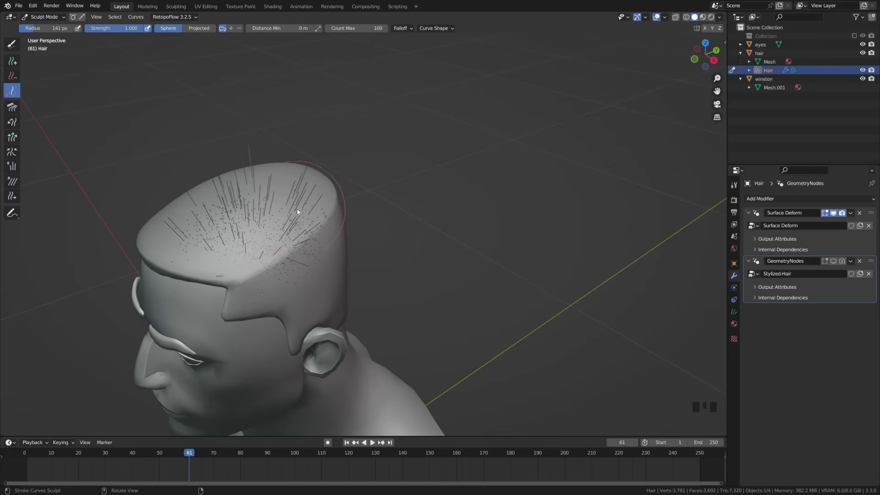
click(275, 206)
click(246, 205)
middle_drag(246, 281, 222, 246)
scroll(244, 228, up, 3)
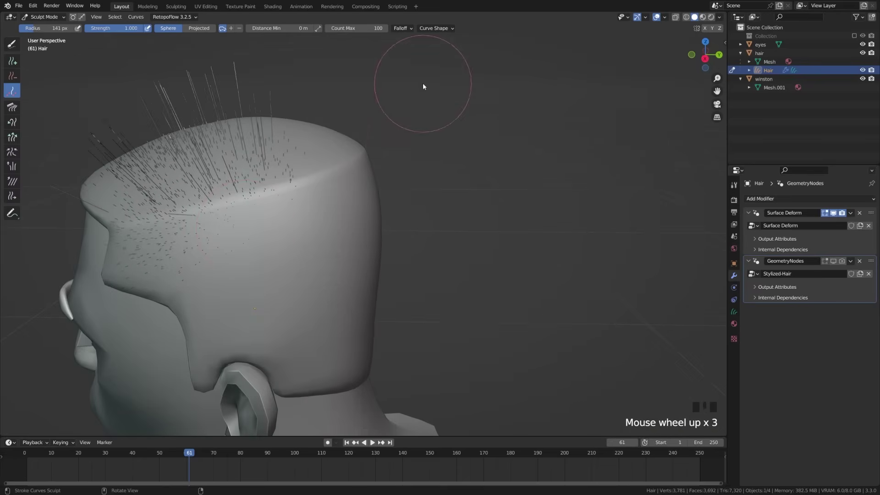
click(436, 29)
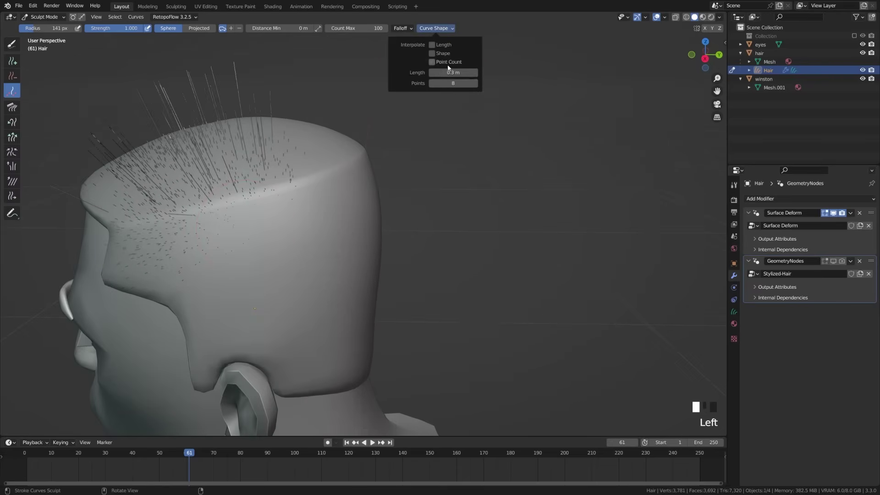
middle_drag(178, 174, 89, 151)
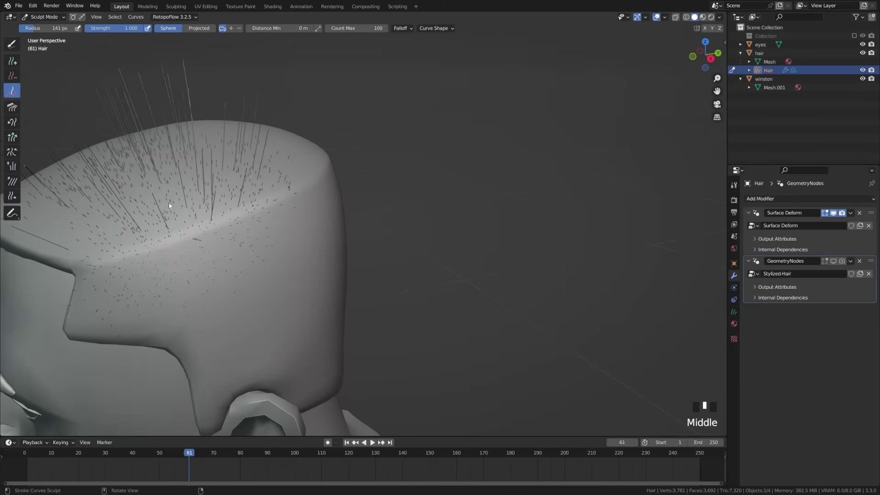
Comb the scalp hair with a Sphere-falloff Comb brush at 211 px radius
click(9, 110)
scroll(162, 134, down, 2)
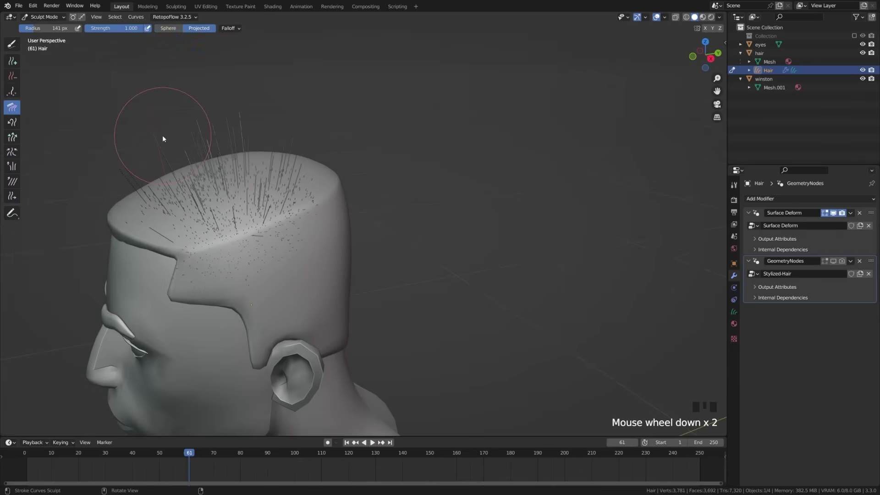
mouse_move(162, 135)
shift+middle_down()
mouse_move(213, 196)
mouse_move(202, 174)
shift+middle_up()
click(168, 28)
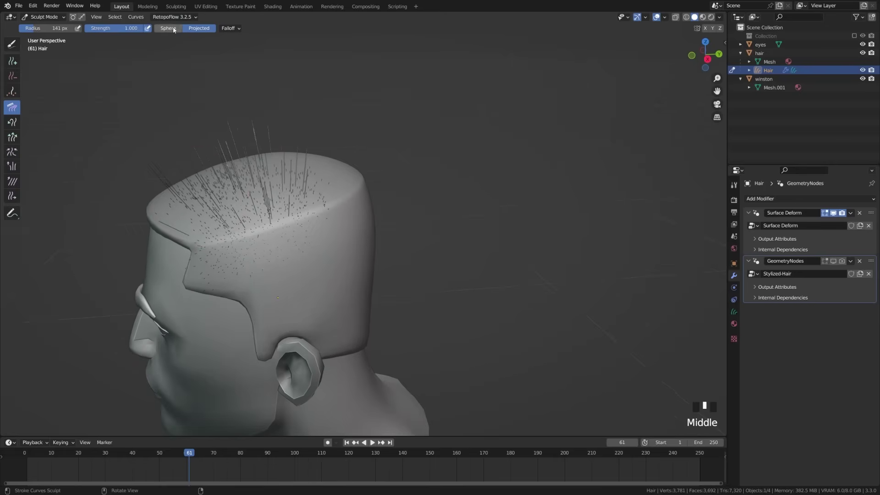
mouse_move(216, 179)
mouse_down()
mouse_move(248, 201)
mouse_move(175, 199)
mouse_move(228, 209)
mouse_move(257, 184)
mouse_up()
key(f)
click(247, 174)
mouse_move(206, 192)
mouse_down()
mouse_move(238, 229)
mouse_move(252, 197)
mouse_move(293, 184)
mouse_up()
middle_drag(275, 192, 289, 268)
mouse_move(288, 268)
mouse_down()
mouse_move(316, 288)
mouse_move(337, 291)
mouse_move(323, 243)
mouse_move(304, 248)
mouse_move(313, 277)
mouse_up()
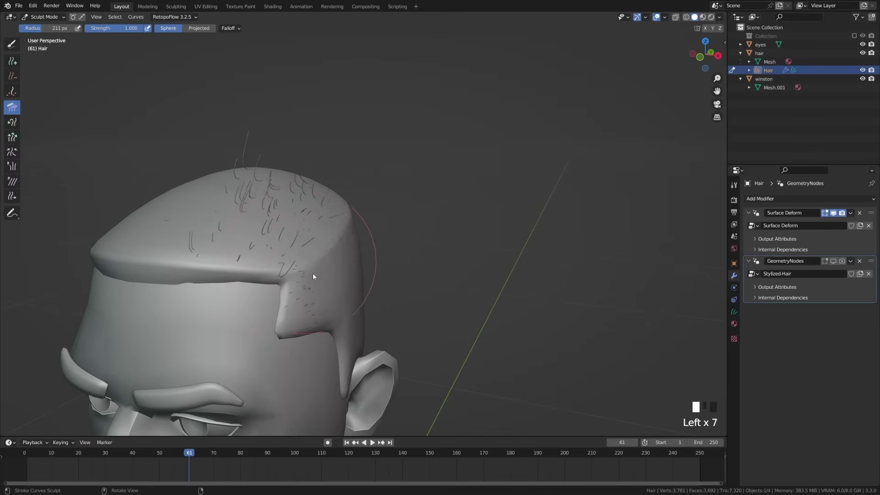
scroll(43, 125, up, 1)
Pull the front tuft into spikes with Snake Hook, then undo the strokes
click(12, 122)
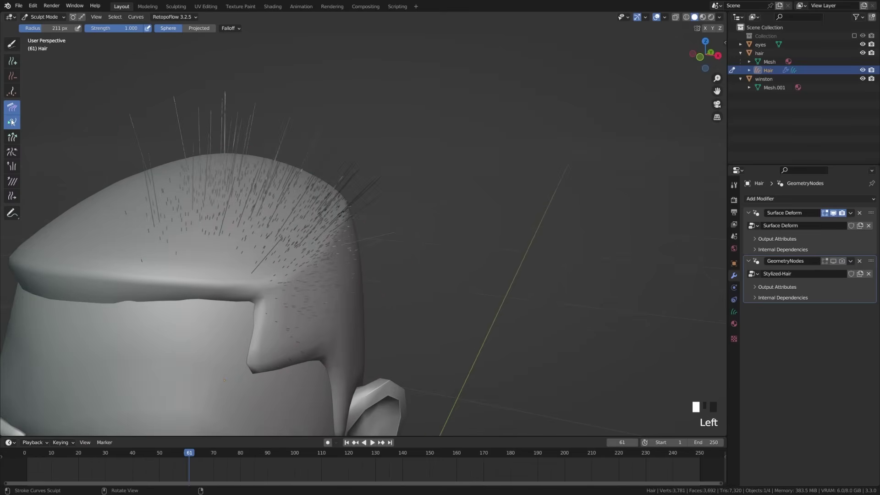
mouse_move(324, 250)
middle_down()
mouse_move(346, 236)
mouse_move(338, 245)
mouse_move(343, 212)
middle_up()
mouse_move(343, 212)
mouse_down()
mouse_move(359, 183)
mouse_move(439, 185)
mouse_move(415, 76)
mouse_move(450, 152)
mouse_up()
shift+middle_drag(428, 175, 387, 245)
mouse_move(387, 245)
mouse_down()
mouse_move(433, 162)
mouse_move(453, 151)
mouse_up()
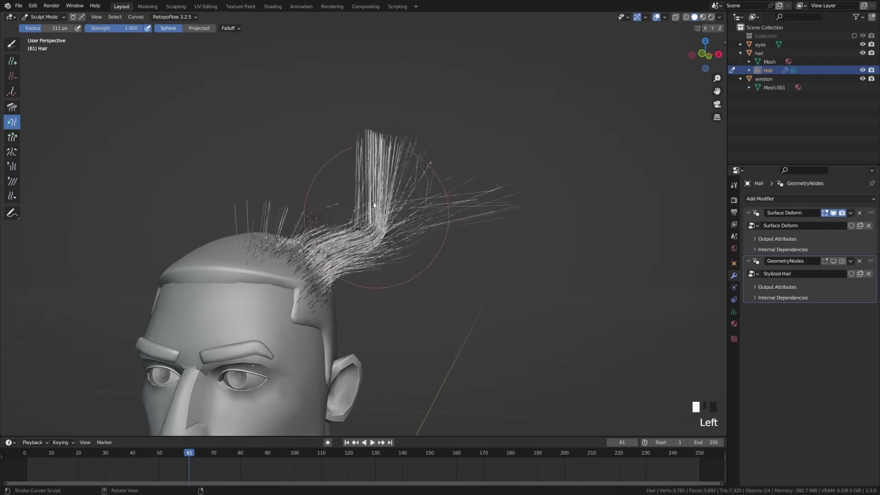
mouse_move(375, 215)
mouse_down()
mouse_move(433, 151)
mouse_move(503, 276)
mouse_move(385, 182)
mouse_move(521, 226)
mouse_move(361, 182)
mouse_move(507, 254)
mouse_up()
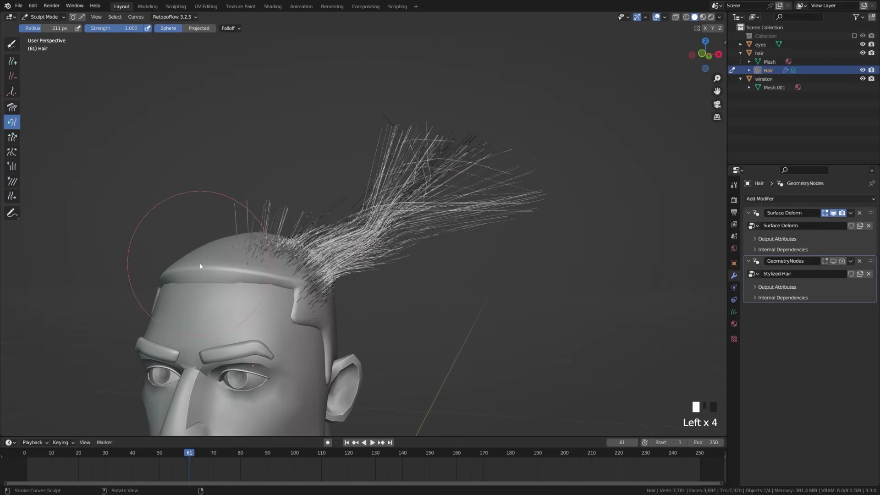
click(477, 48)
key(ctrl+z)
key(ctrl+z)
key(ctrl+z)
key(ctrl+z)
key(ctrl+z)
key(ctrl+z)
key(ctrl+z)
key(ctrl+z)
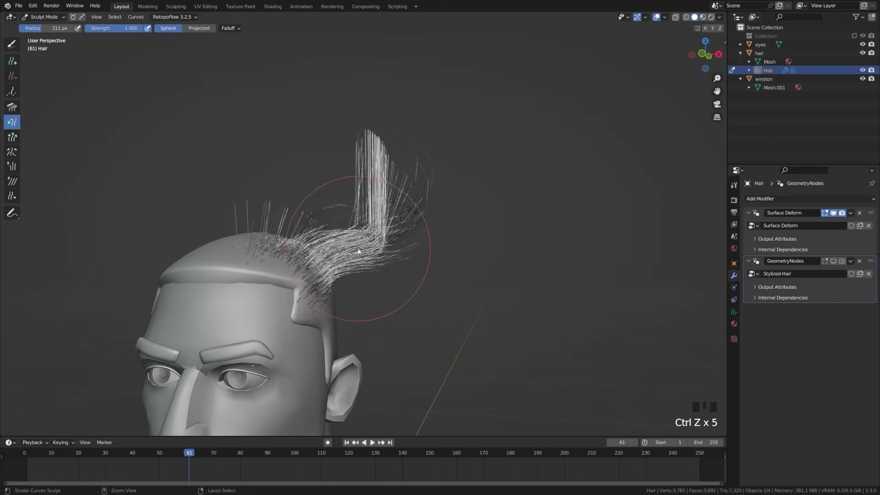
Try lengthening the hair near the brow with Grow/Shrink, undoing the strokes
click(12, 137)
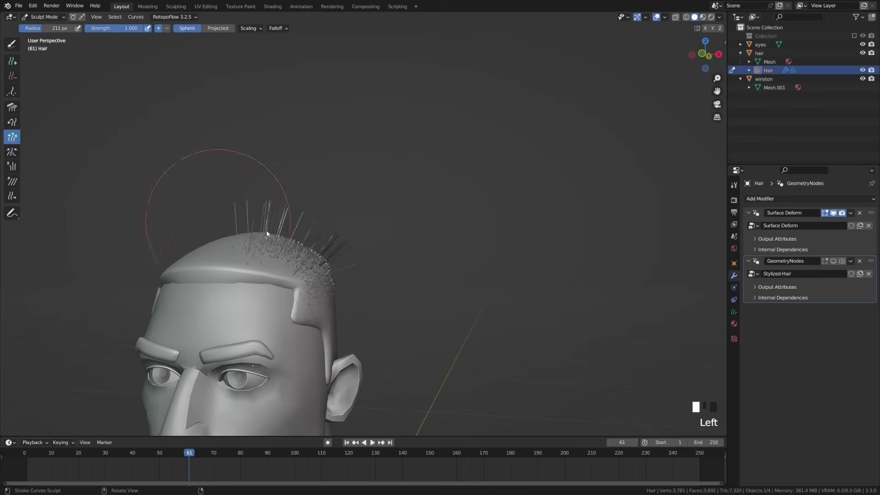
mouse_move(266, 230)
middle_down()
mouse_move(316, 258)
mouse_move(214, 341)
mouse_move(263, 318)
middle_up()
scroll(302, 275, up, 3)
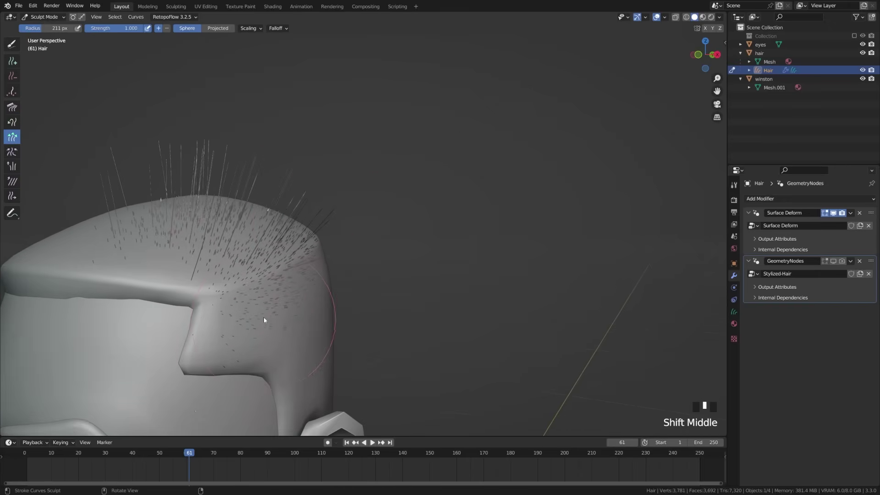
drag(264, 318, 239, 329)
mouse_move(239, 329)
middle_down()
mouse_move(285, 330)
mouse_move(254, 291)
middle_up()
key(ctrl+z)
mouse_move(254, 291)
mouse_down()
mouse_move(229, 287)
mouse_move(238, 302)
mouse_move(211, 297)
mouse_up()
key(ctrl+z)
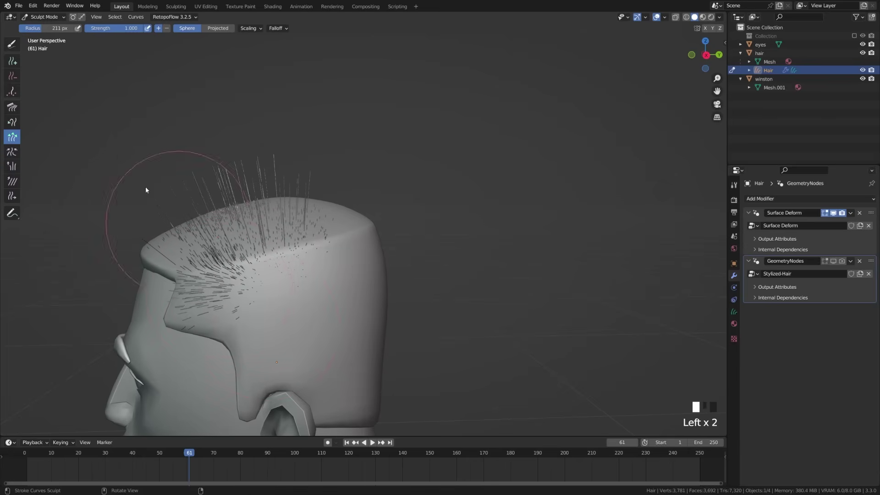
mouse_move(147, 187)
middle_down()
mouse_move(213, 203)
mouse_move(251, 301)
mouse_move(182, 311)
mouse_move(185, 282)
middle_up()
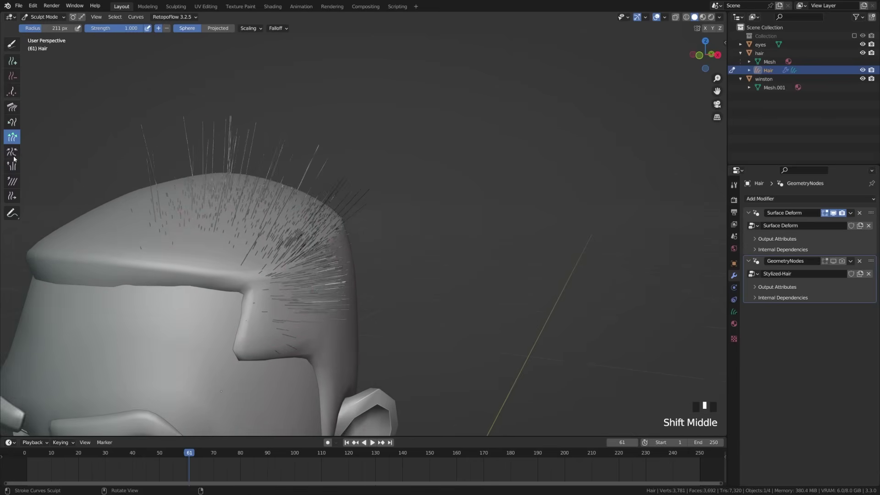
Comb the top hair strands so they lift upward
click(12, 152)
middle_drag(263, 235, 265, 232)
mouse_move(265, 232)
mouse_down()
mouse_move(310, 224)
mouse_move(292, 173)
mouse_move(285, 179)
mouse_move(298, 133)
mouse_move(268, 173)
mouse_move(207, 147)
mouse_move(246, 124)
mouse_move(191, 165)
mouse_move(266, 144)
mouse_move(224, 189)
mouse_move(308, 169)
mouse_move(372, 208)
mouse_move(278, 135)
mouse_up()
middle_drag(277, 135, 250, 174)
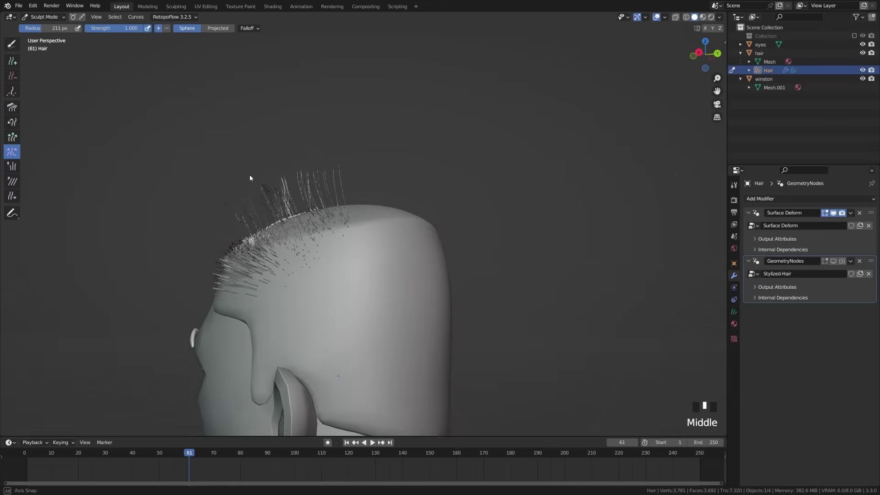
mouse_move(316, 199)
mouse_down()
mouse_move(279, 167)
mouse_move(351, 206)
mouse_move(297, 187)
mouse_up()
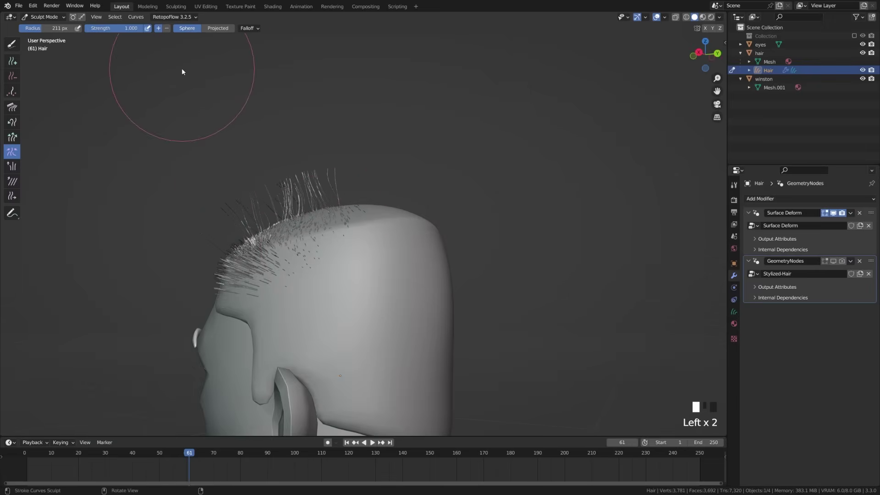
Puff up the hair along the front hairline with the Puff brush
click(10, 169)
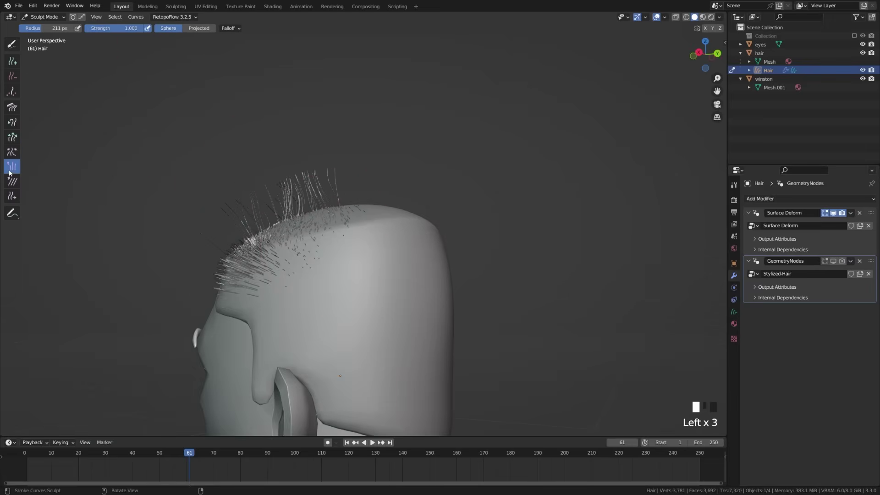
middle_drag(256, 266, 221, 228)
mouse_move(200, 288)
middle_down()
mouse_move(295, 297)
mouse_move(265, 262)
middle_up()
mouse_move(375, 183)
mouse_down()
mouse_move(382, 177)
mouse_move(338, 144)
mouse_move(436, 173)
mouse_move(403, 258)
mouse_move(424, 221)
mouse_up()
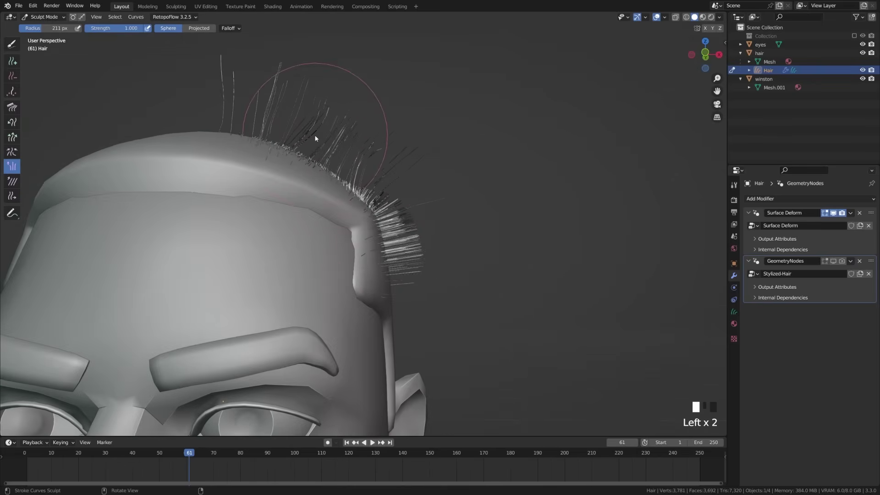
mouse_move(315, 138)
middle_down()
mouse_move(339, 188)
mouse_move(295, 239)
mouse_move(321, 330)
middle_up()
Comb the upright strands on top of the head flat
click(12, 107)
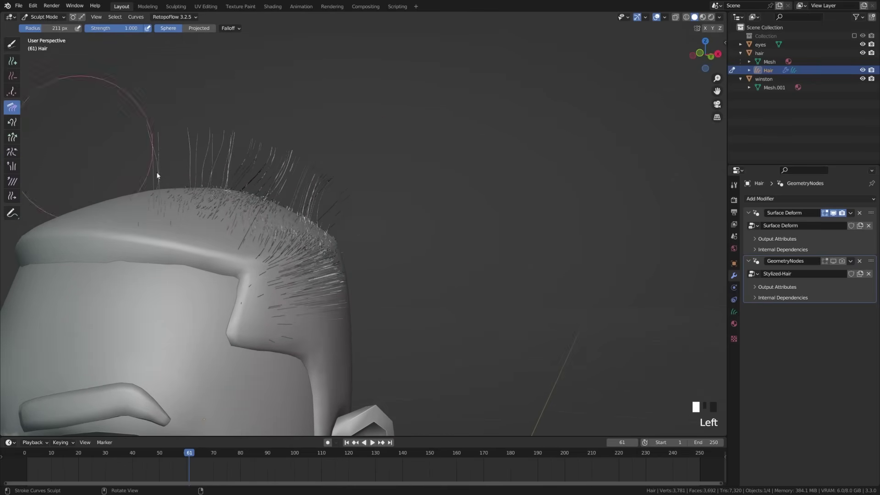
mouse_move(151, 174)
middle_down()
mouse_move(145, 191)
mouse_move(201, 202)
middle_up()
mouse_move(215, 201)
mouse_down()
mouse_move(240, 207)
mouse_move(244, 168)
mouse_up()
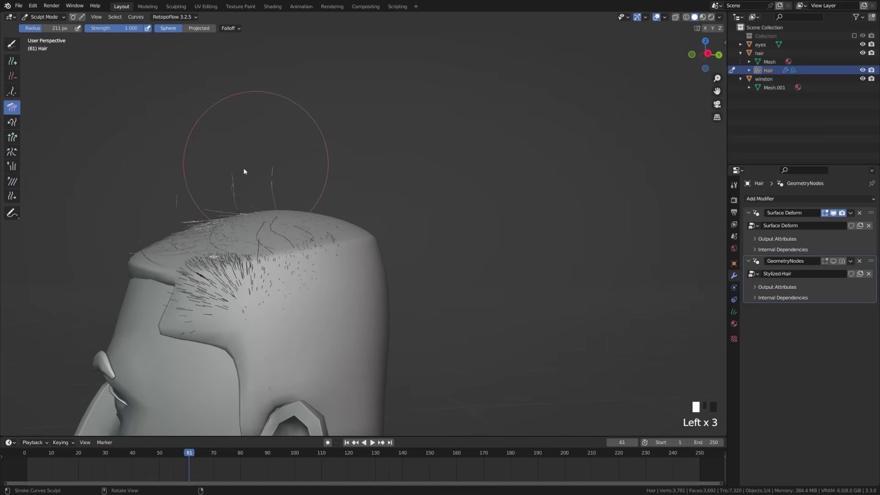
click(12, 182)
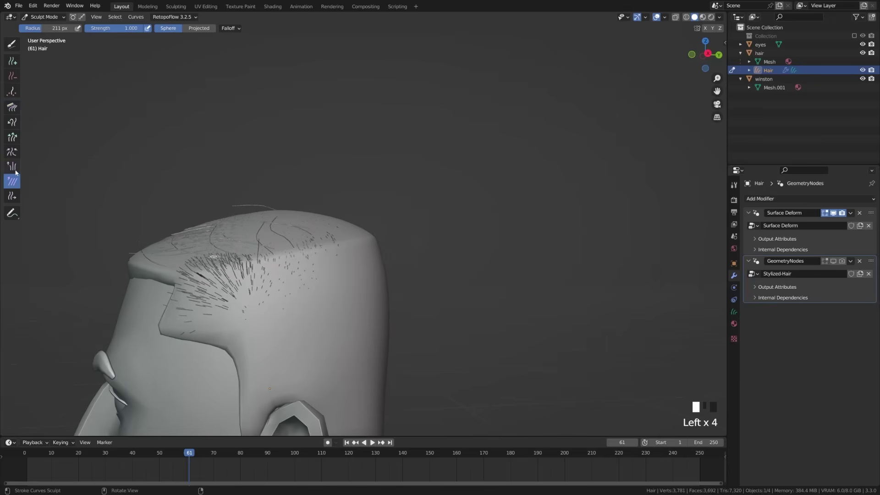
Puff up the strands at the front-top of the head with repeated dabs
click(12, 166)
drag(191, 257, 199, 220)
click(198, 239)
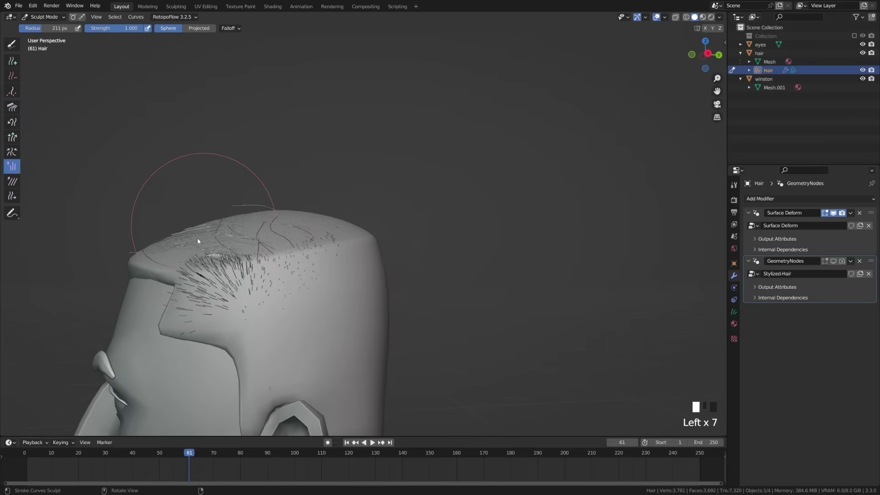
click(176, 220)
click(193, 219)
click(204, 218)
click(220, 216)
click(230, 215)
click(231, 215)
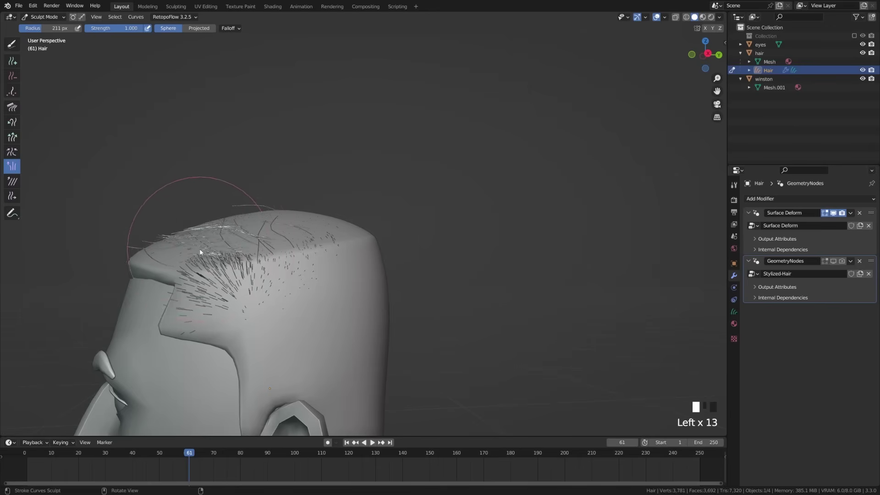
middle_drag(230, 215, 255, 304)
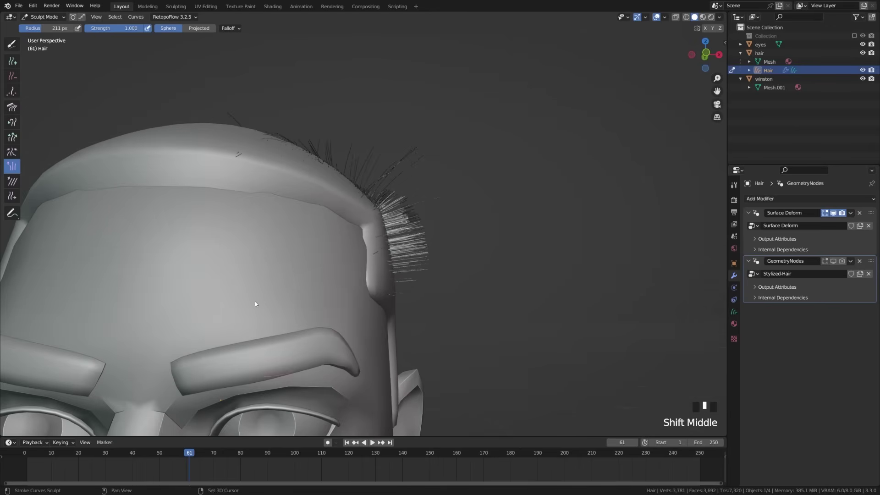
Comb the strands along the hairline and the head's left edge
click(12, 181)
mouse_move(92, 215)
middle_down()
mouse_move(128, 234)
mouse_move(114, 192)
middle_up()
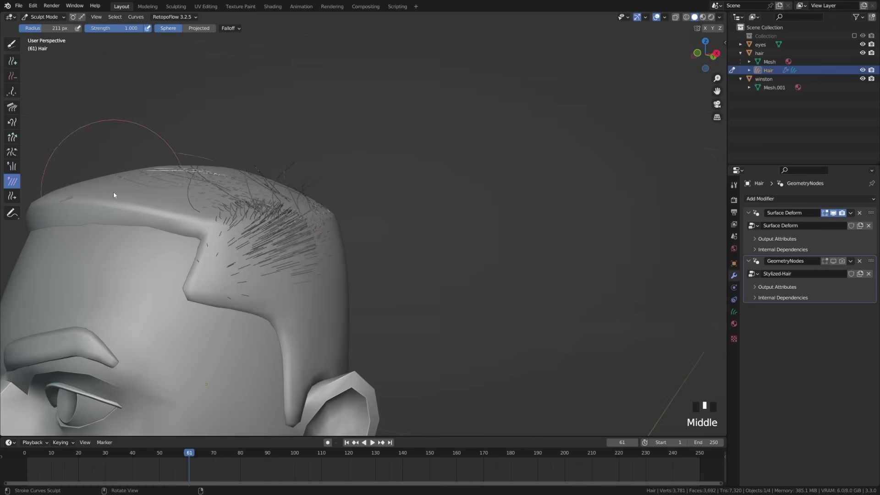
click(255, 184)
click(259, 181)
middle_click(247, 194)
middle_drag(247, 196, 265, 234)
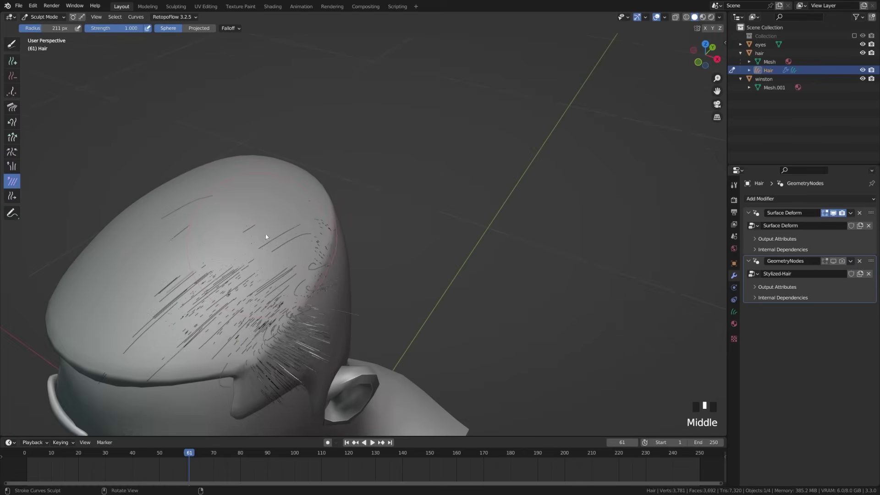
click(60, 295)
Slide hair strands down along the side of the scalp with the Slide brush
click(18, 198)
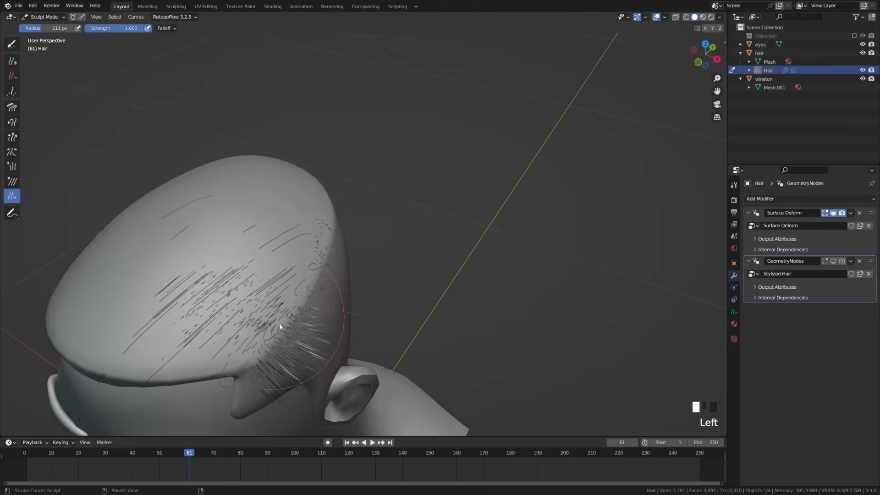
middle_drag(243, 285, 265, 277)
scroll(265, 277, up, 5)
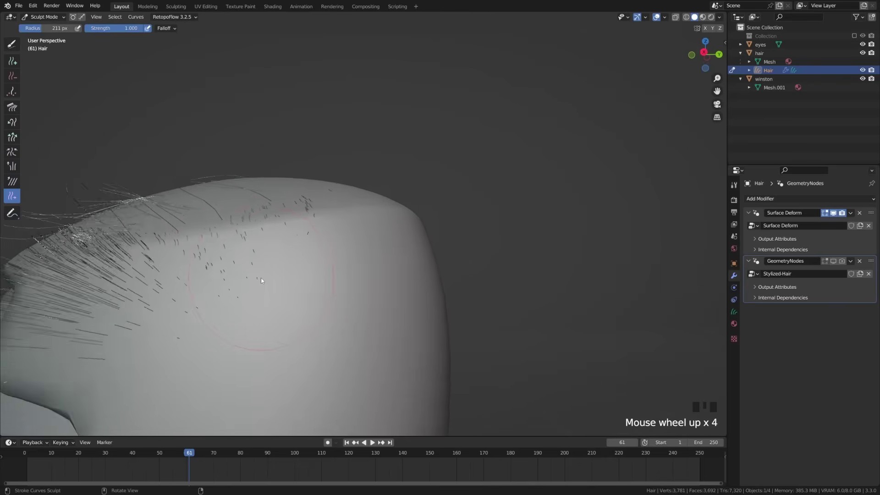
shift+middle_drag(216, 320, 163, 277)
scroll(157, 275, up, 2)
scroll(144, 285, down, 2)
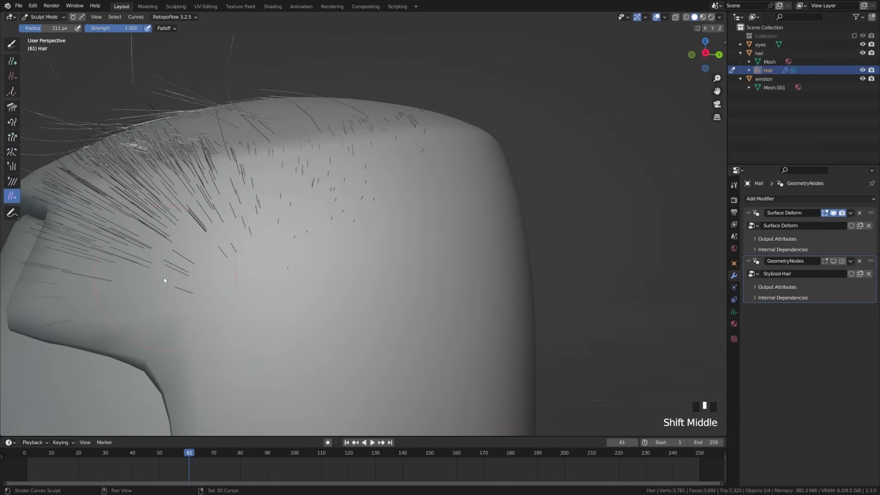
drag(164, 277, 161, 295)
Add more hair strands along the side hairline
click(199, 293)
click(220, 280)
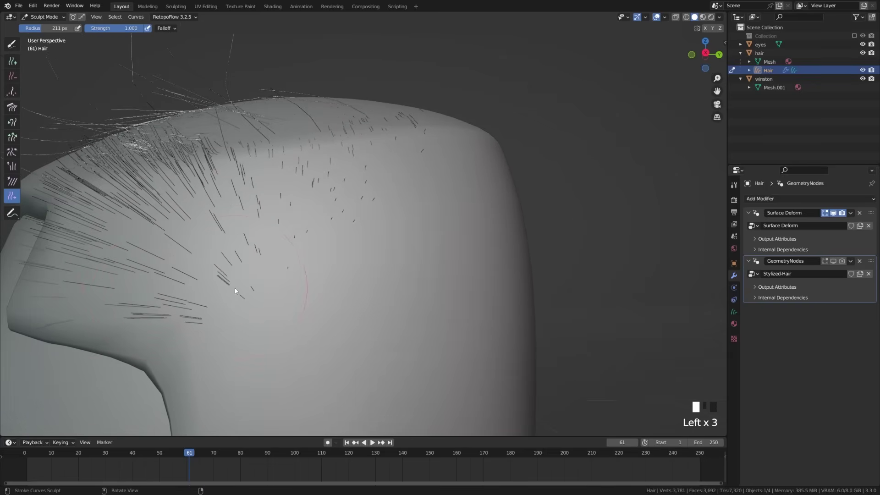
click(197, 271)
click(188, 267)
click(193, 275)
click(229, 293)
click(275, 301)
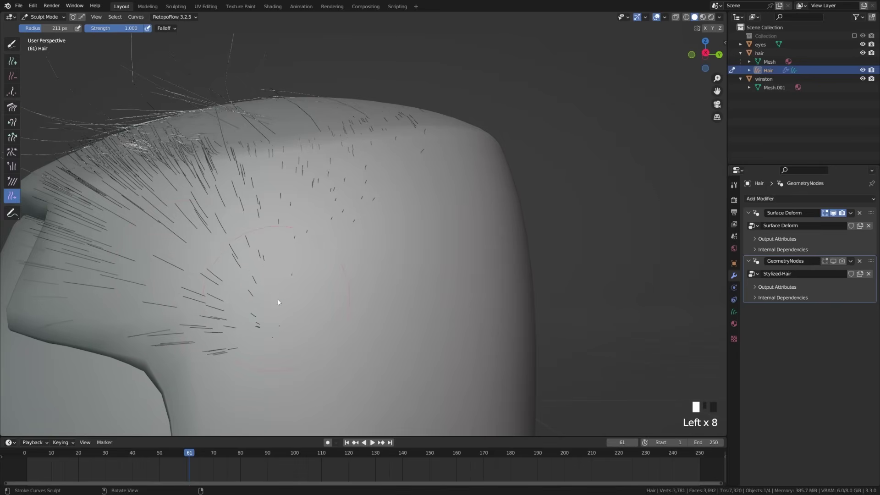
Shorten the strands near the temple with Grow/Shrink
click(12, 152)
click(12, 137)
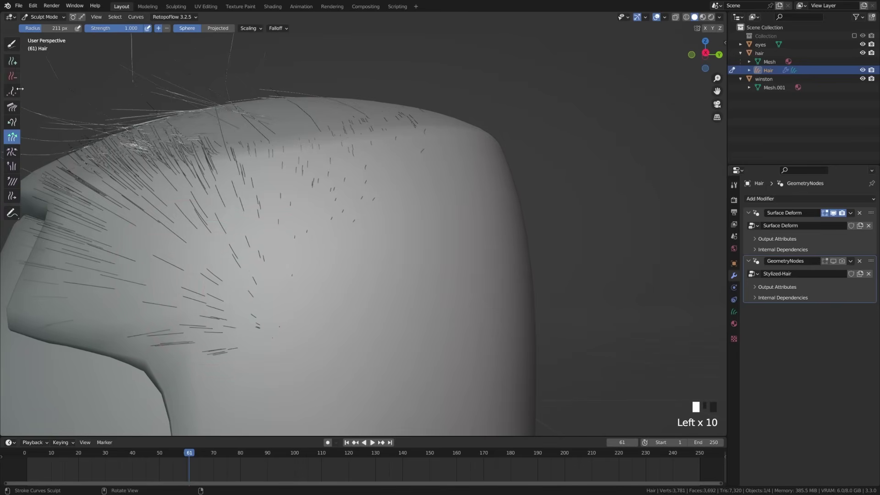
ctrl+click(213, 299)
ctrl+click(200, 323)
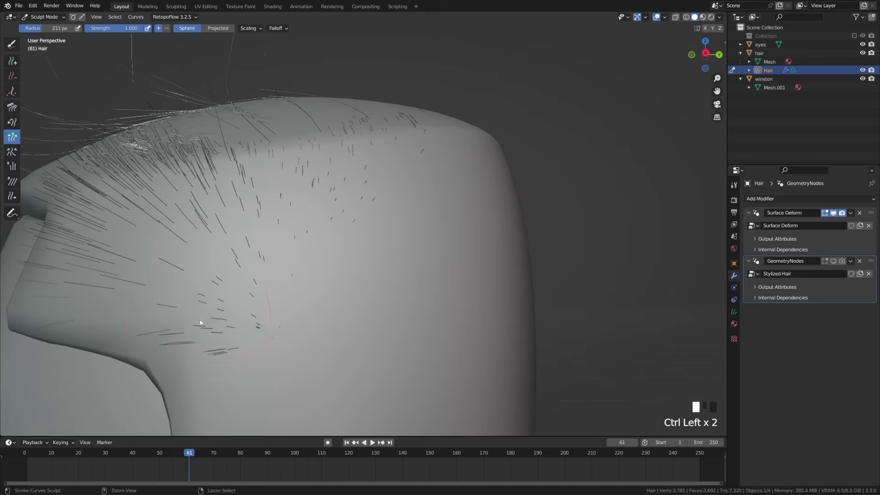
ctrl+click(209, 217)
ctrl+click(209, 217)
scroll(207, 273, down, 4)
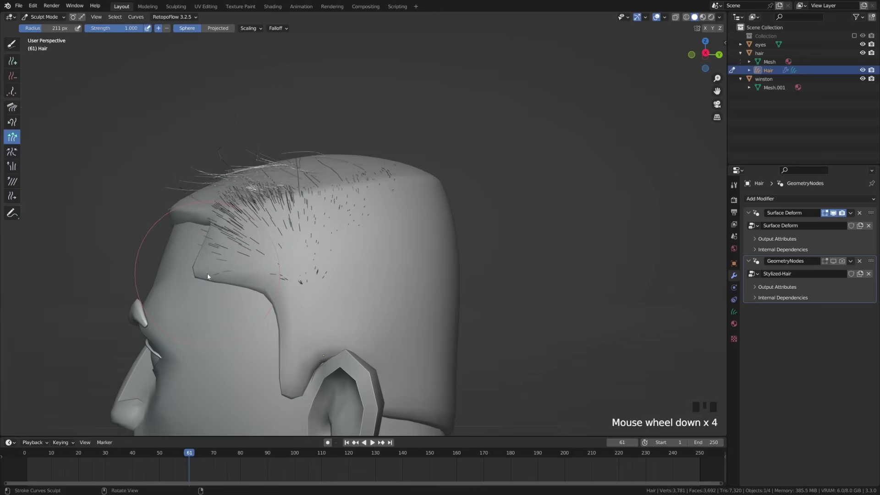
middle_drag(208, 273, 294, 314)
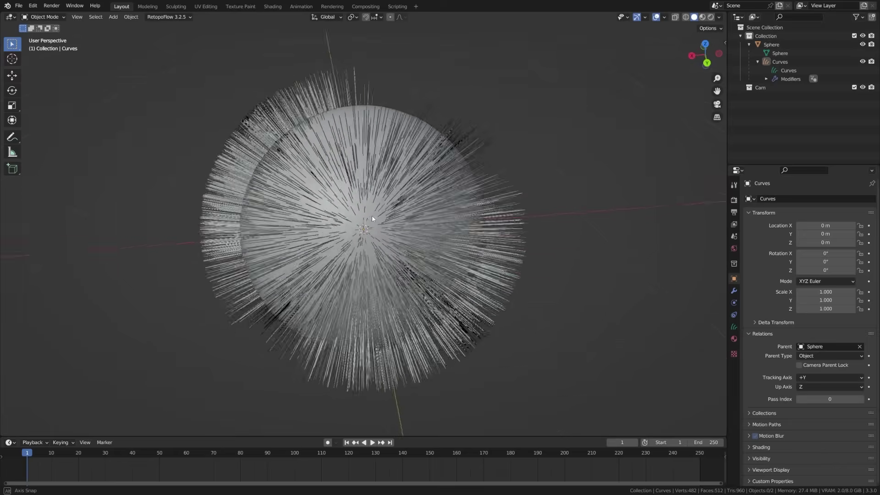
middle_drag(372, 215, 314, 263)
Convert the Curves object to a particle system with Convert Curves to Particle System
middle_drag(424, 282, 356, 210)
scroll(301, 224, up, 2)
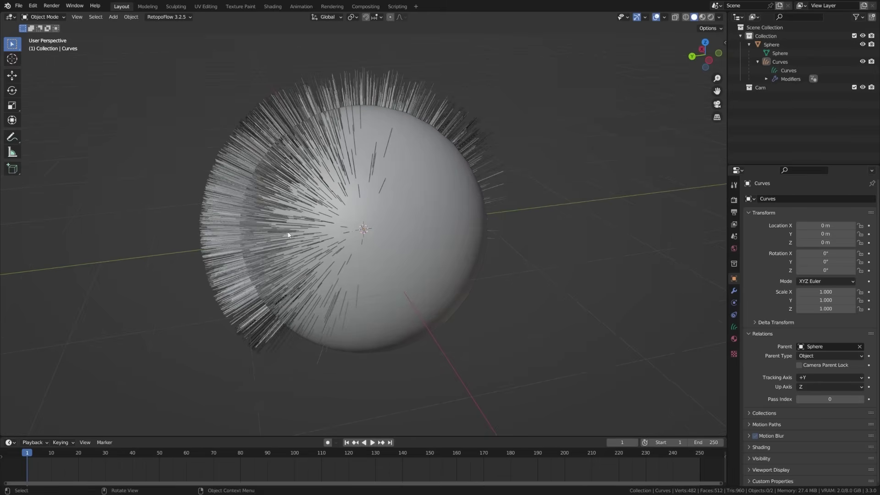
middle_drag(288, 235, 227, 221)
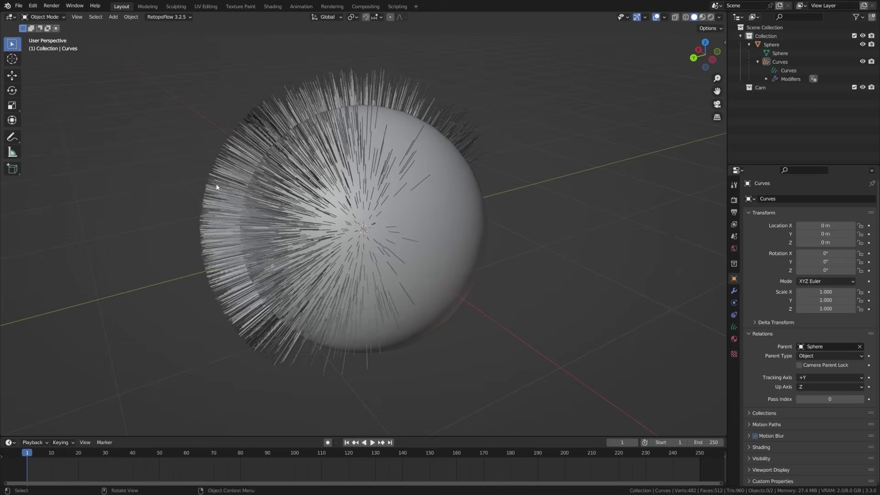
click(228, 220)
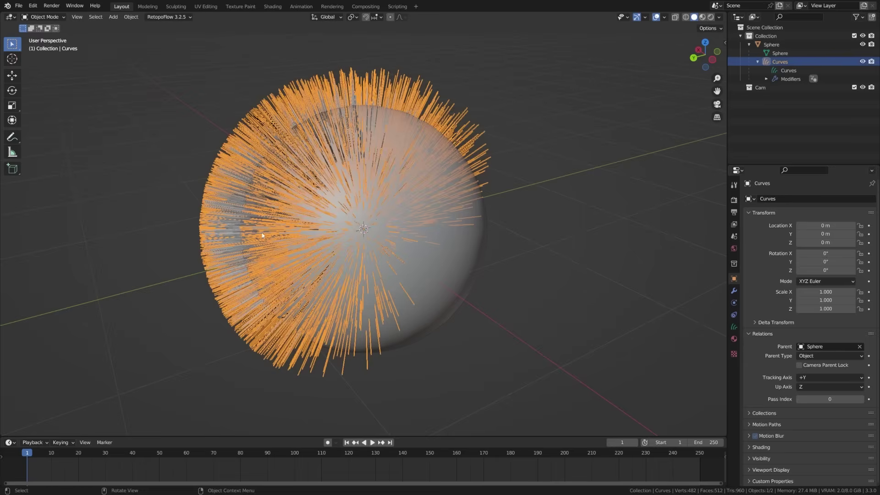
key(F3)
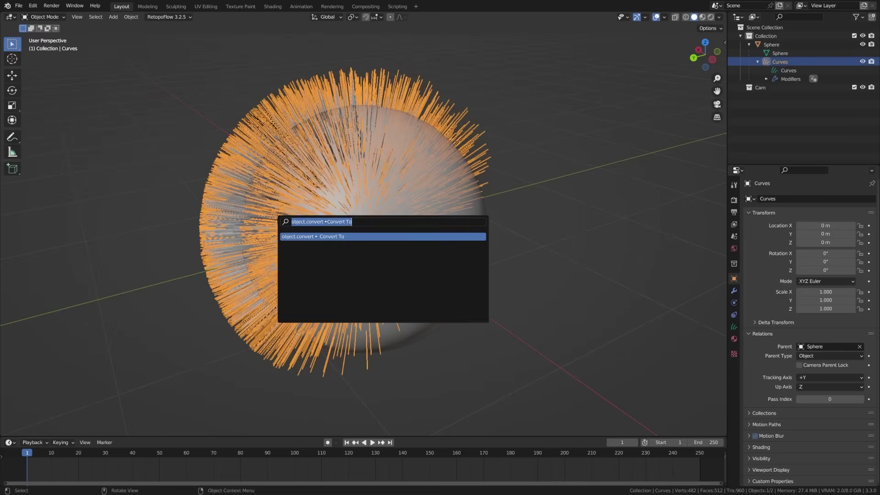
text(convert)
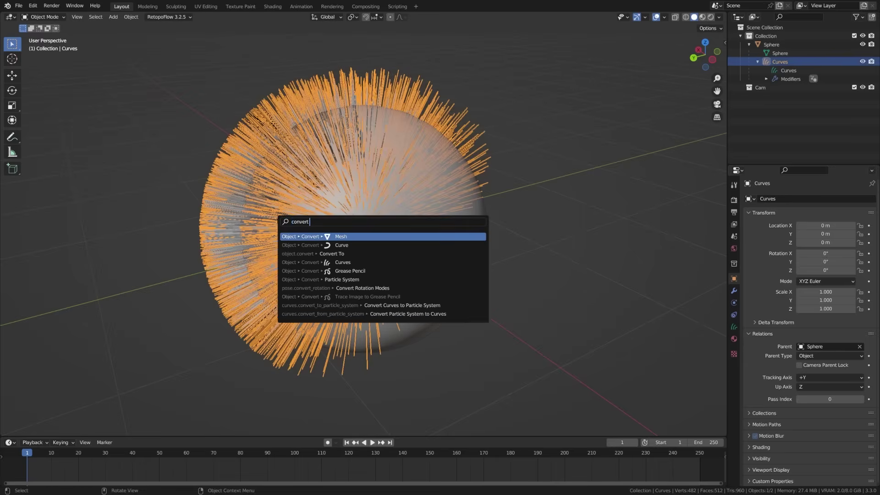
text( curves to)
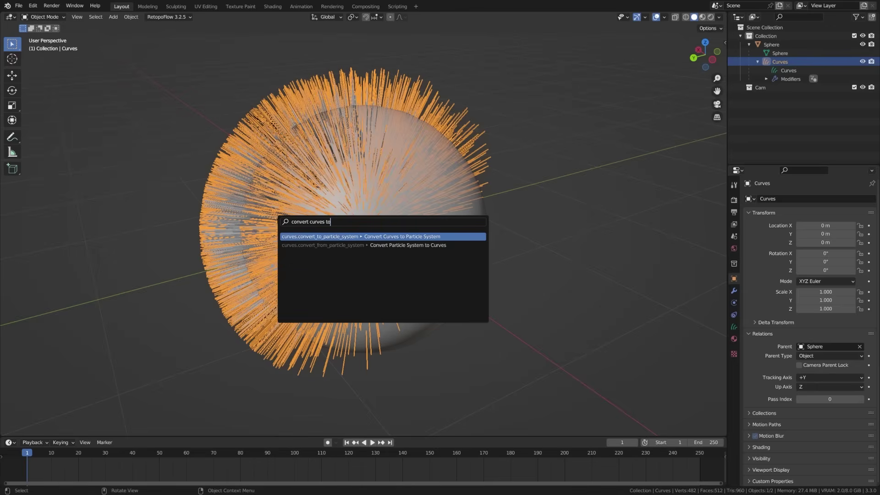
click(360, 237)
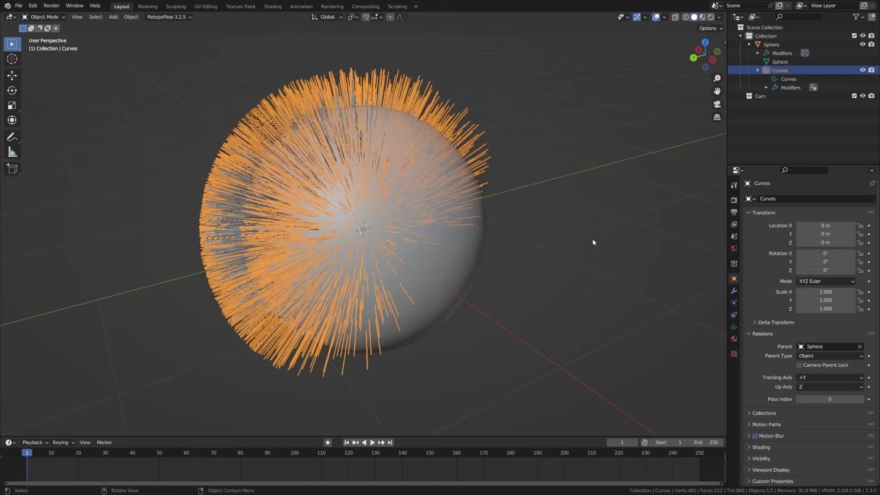
Delete the original Curves object and select the Sphere
click(660, 162)
click(269, 102)
key(x)
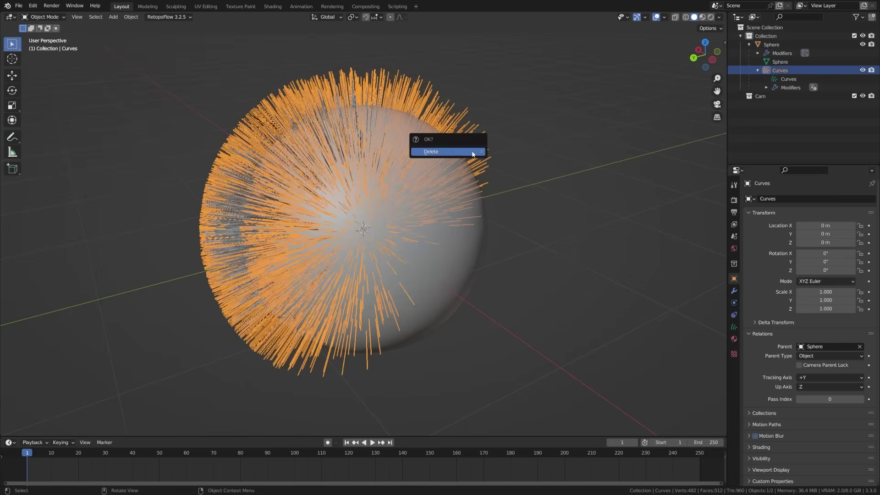
click(473, 150)
click(348, 213)
middle_drag(349, 214, 410, 255)
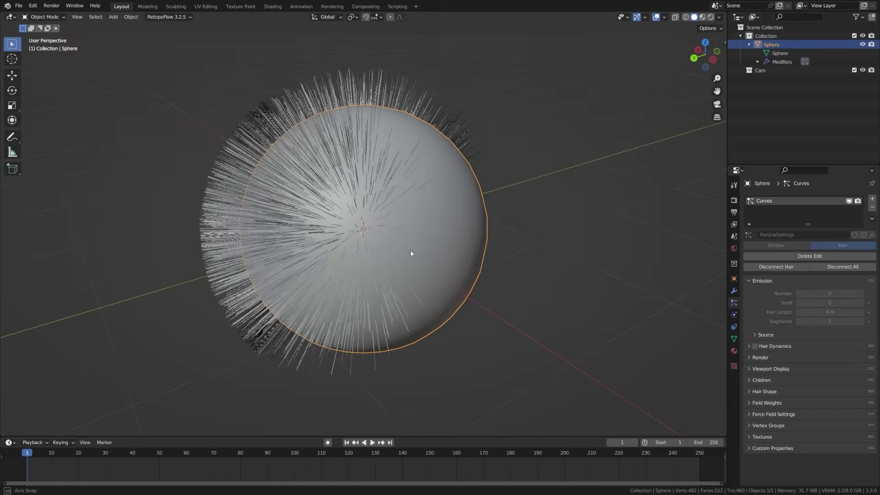
Set the hair's Children to Simple and expand the Roughness sub-panel
click(761, 381)
click(809, 393)
scroll(816, 396, down, 5)
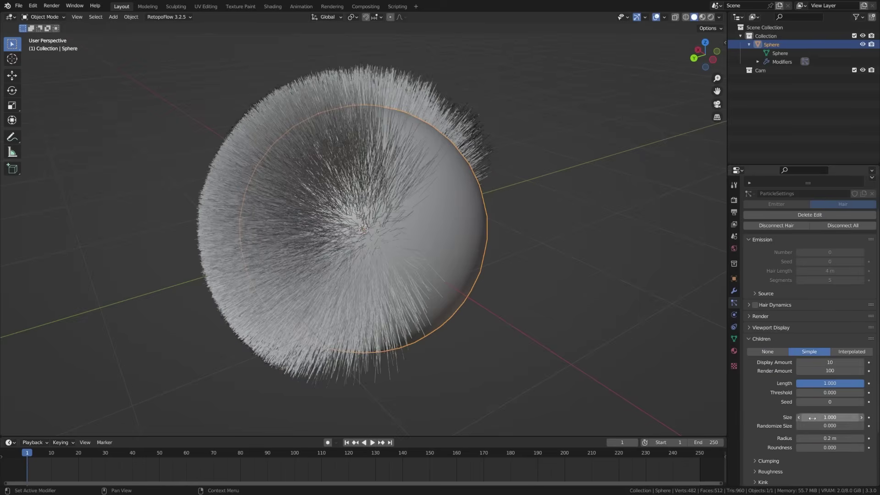
click(775, 417)
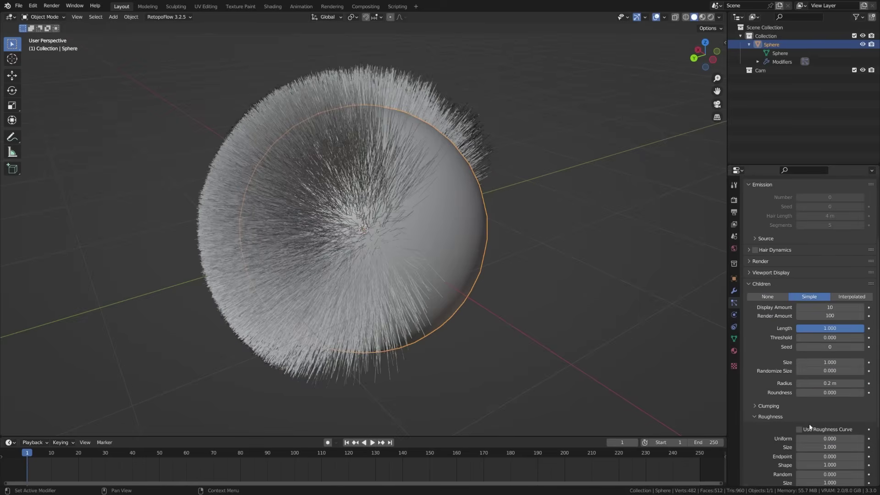
scroll(836, 446, down, 3)
mouse_move(302, 259)
middle_down()
mouse_move(380, 286)
mouse_move(396, 259)
mouse_move(376, 298)
middle_up()
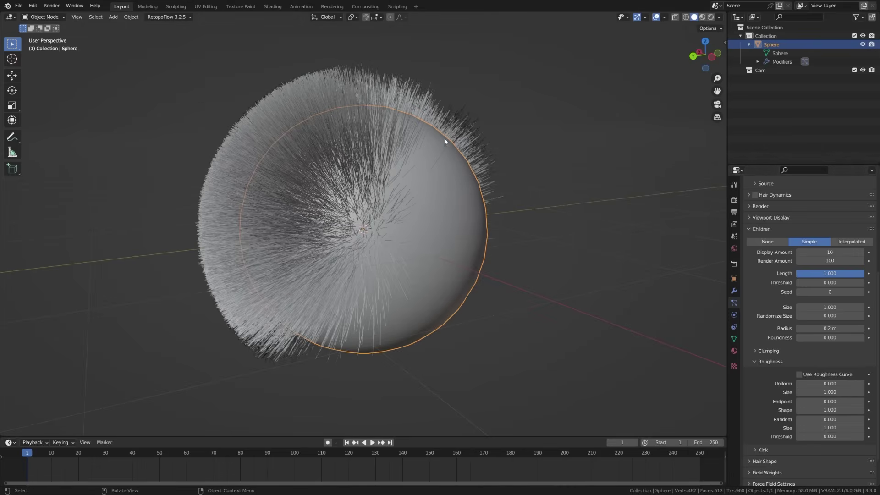
middle_drag(444, 138, 412, 220)
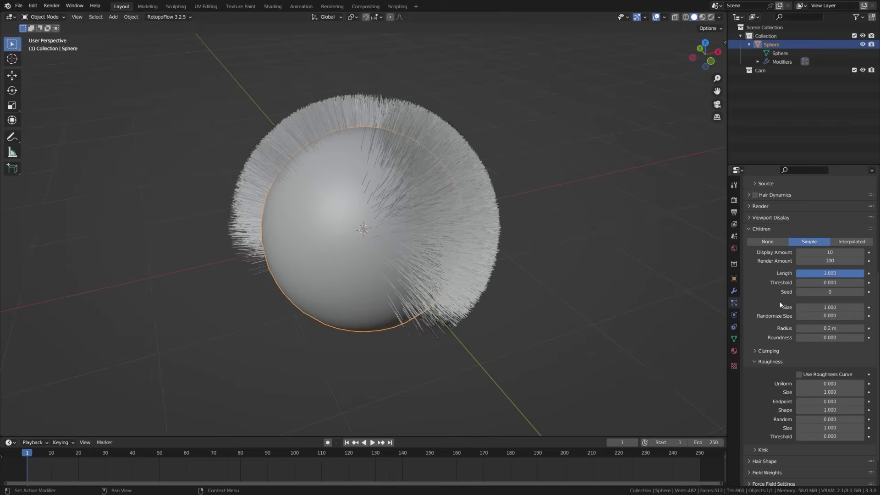